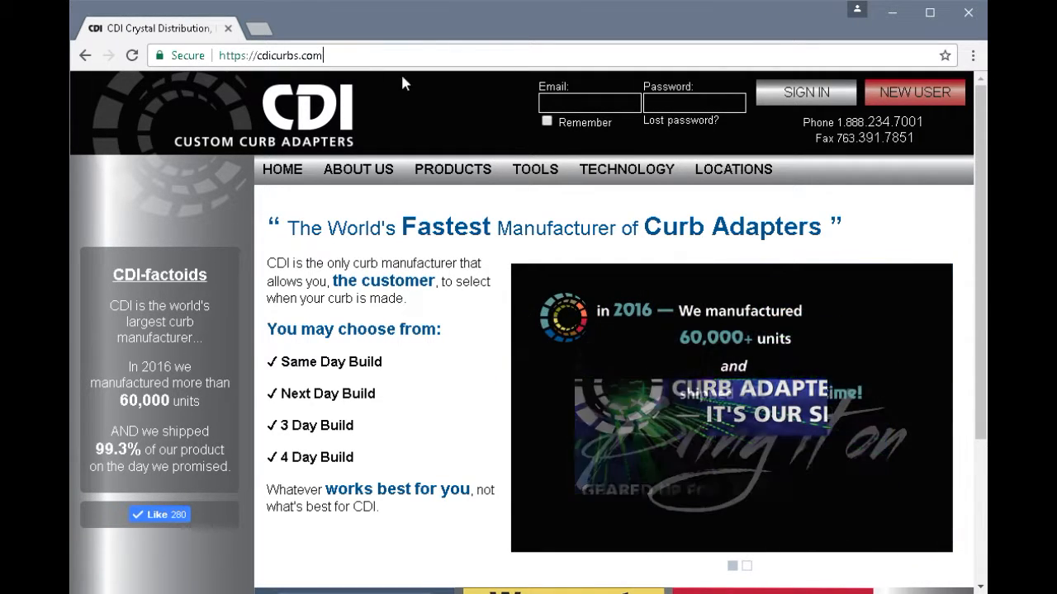
# - Attempt to sign in with the account number and password, which fails
pyautogui.click(566, 103)
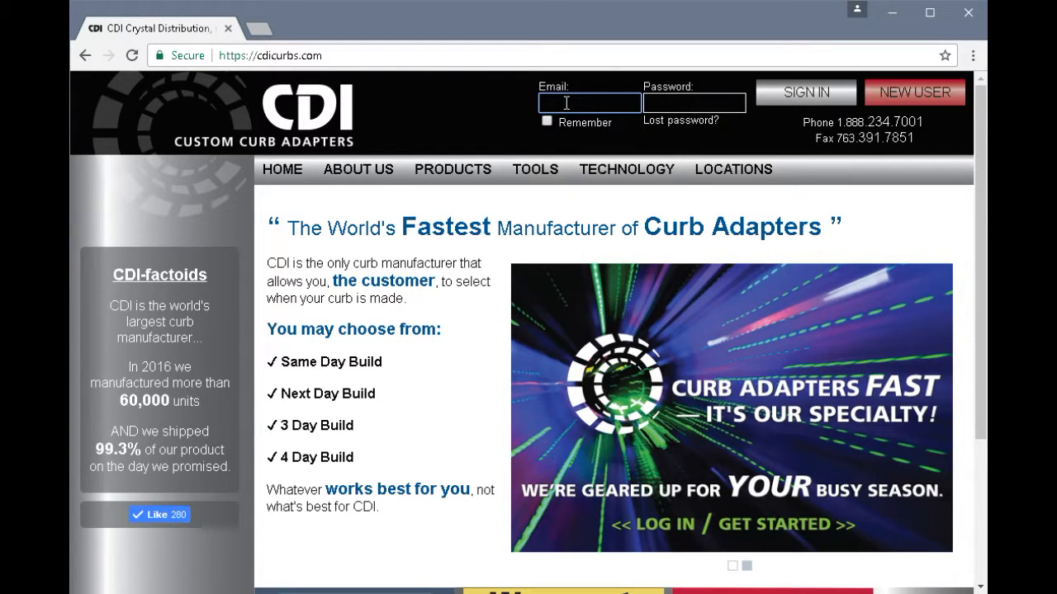
pyautogui.press('Tab')
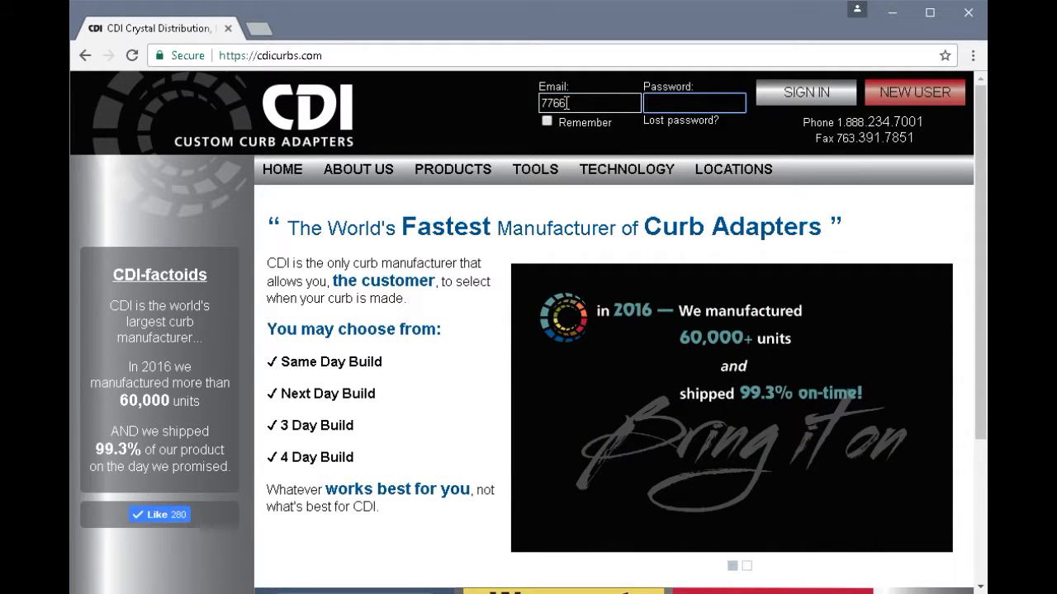
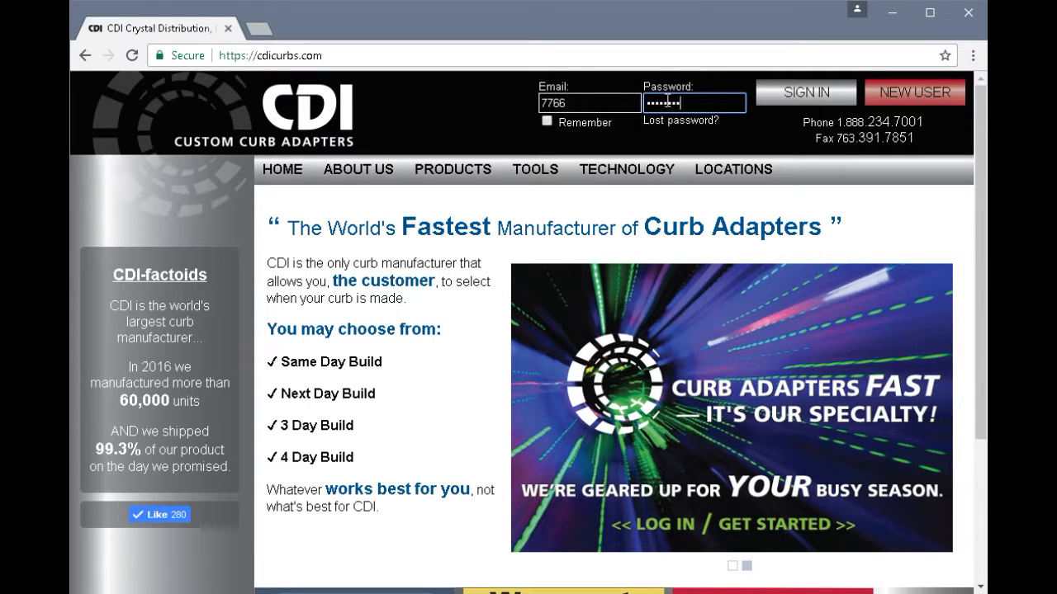
pyautogui.click(799, 95)
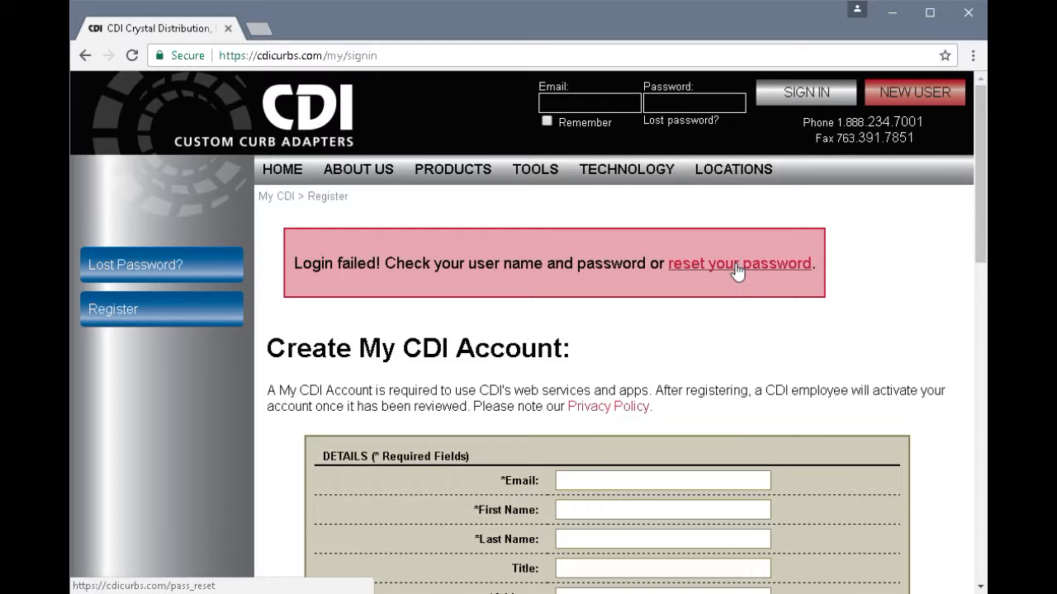
# - Sign in again with the account number and corrected password to reach My CDI
pyautogui.click(569, 105)
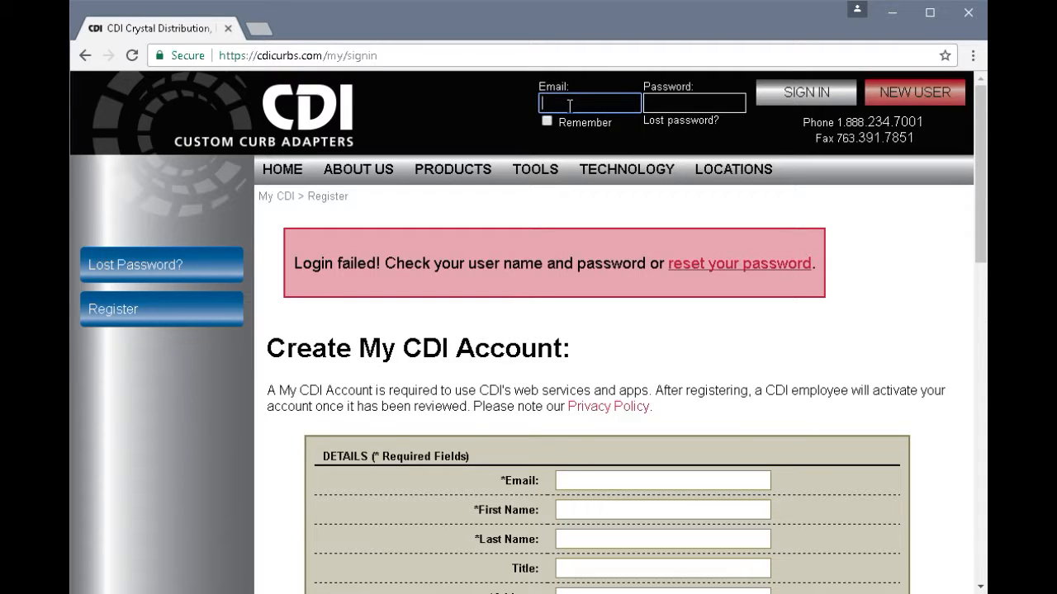
pyautogui.write('7766')
pyautogui.press('Tab')
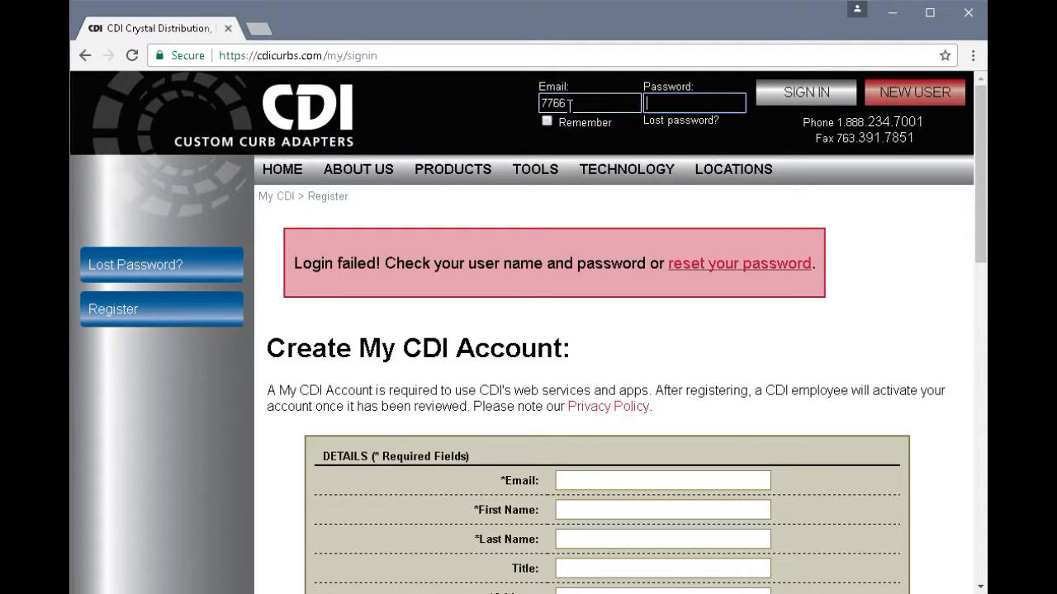
pyautogui.write('••••••••')
pyautogui.click(809, 100)
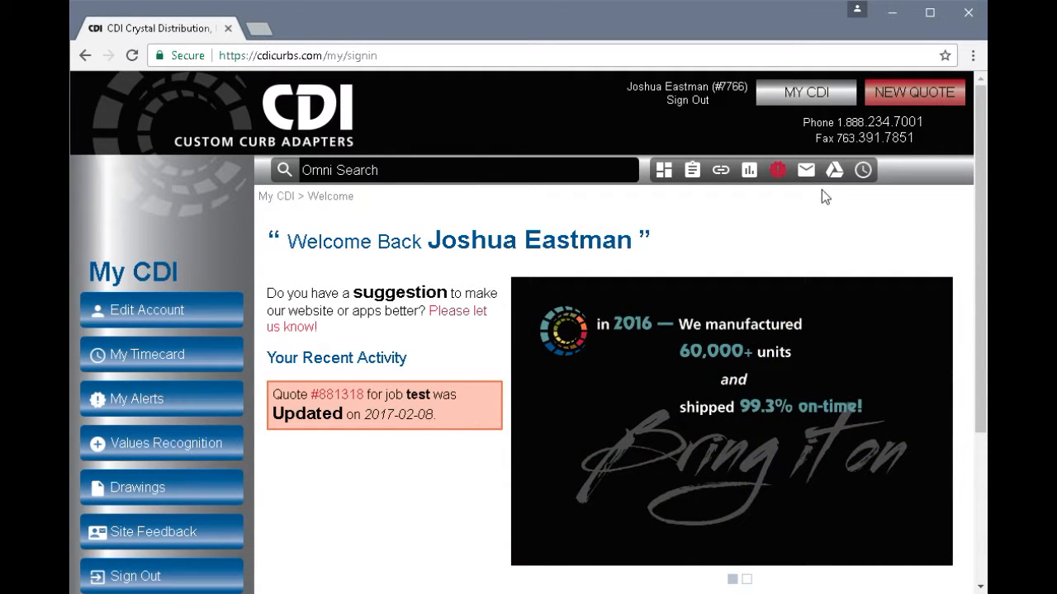
# - Start a new quote with job tag 'test'
pyautogui.click(912, 95)
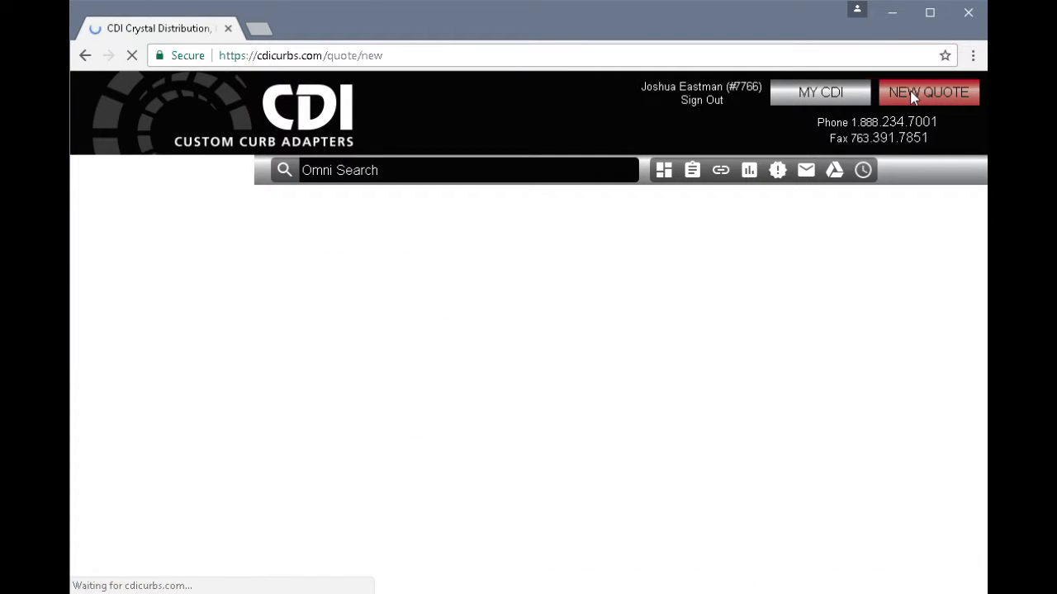
pyautogui.write('test')
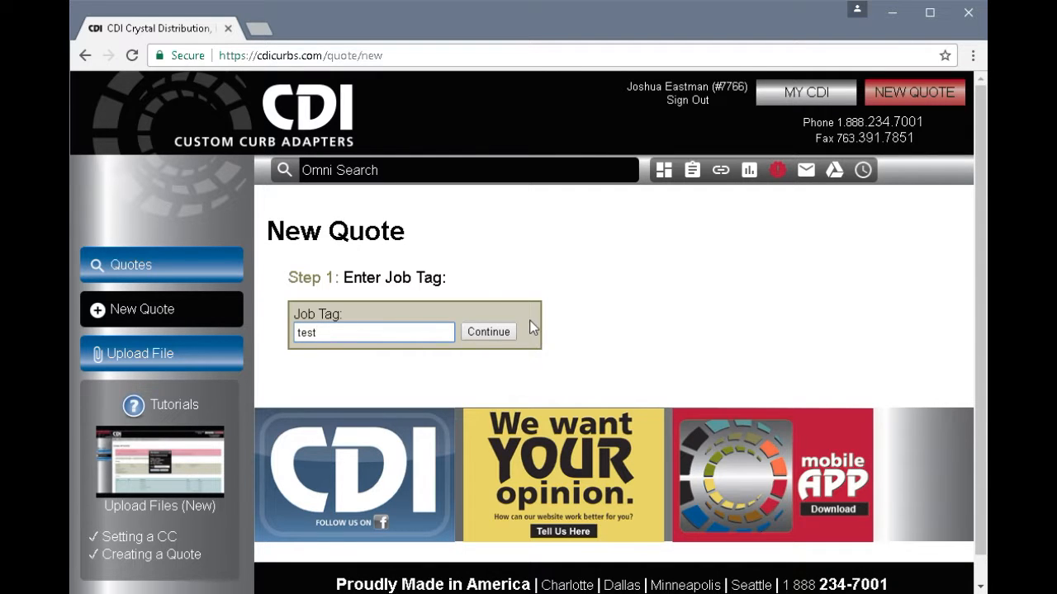
pyautogui.click(497, 336)
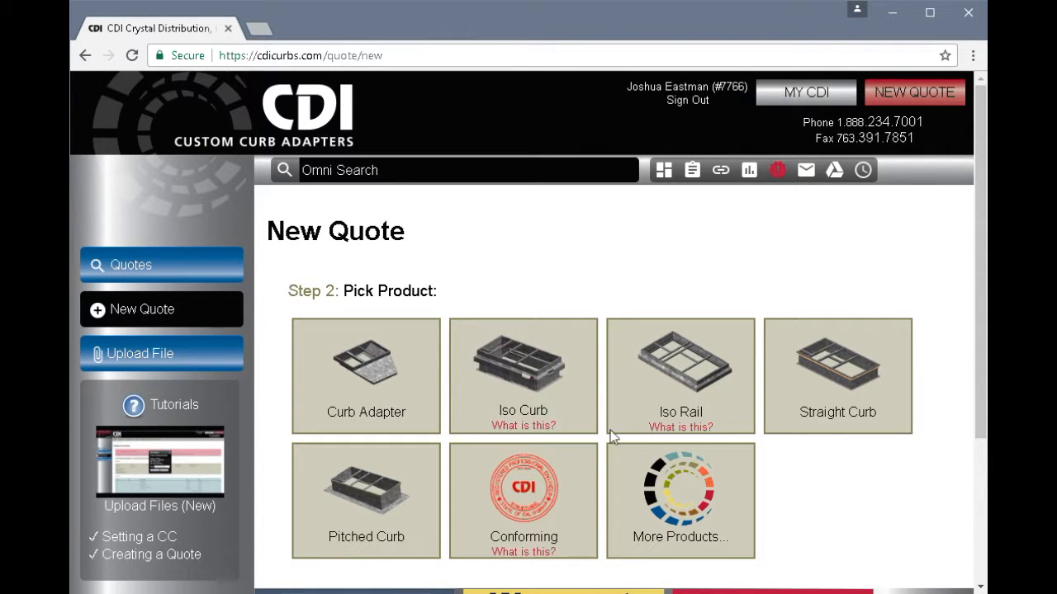
# - Expand the full product list and scroll through the product grid
pyautogui.click(706, 532)
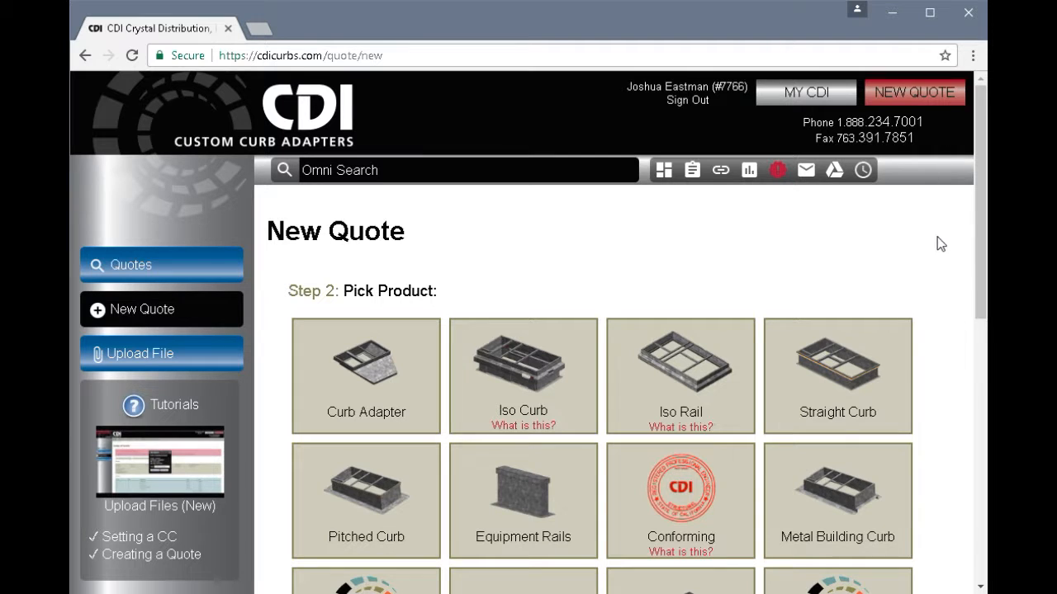
pyautogui.moveTo(984, 222); pyautogui.dragTo(984, 329)
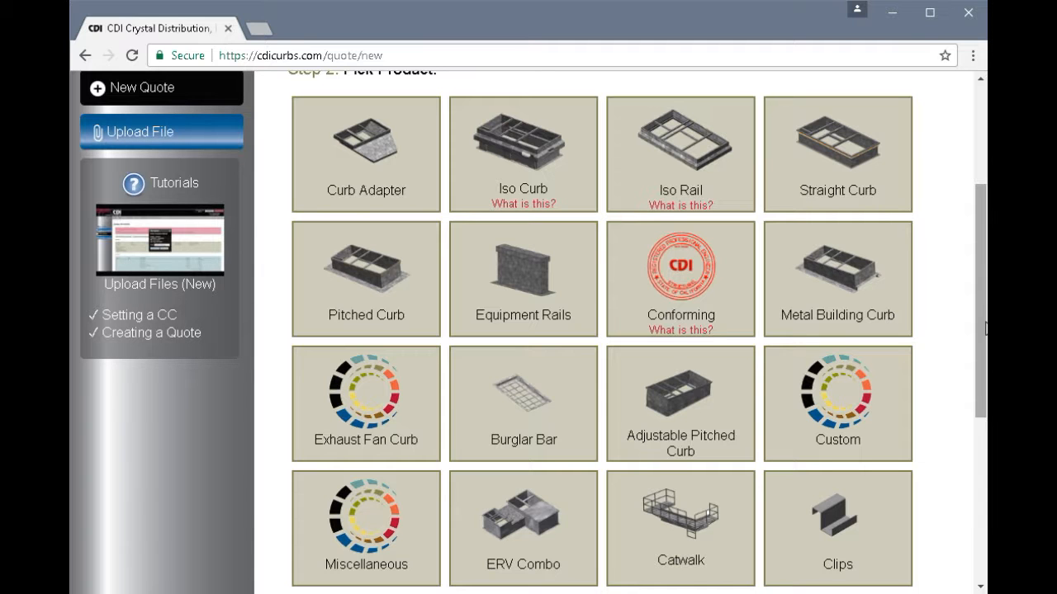
pyautogui.moveTo(984, 329); pyautogui.dragTo(985, 386)
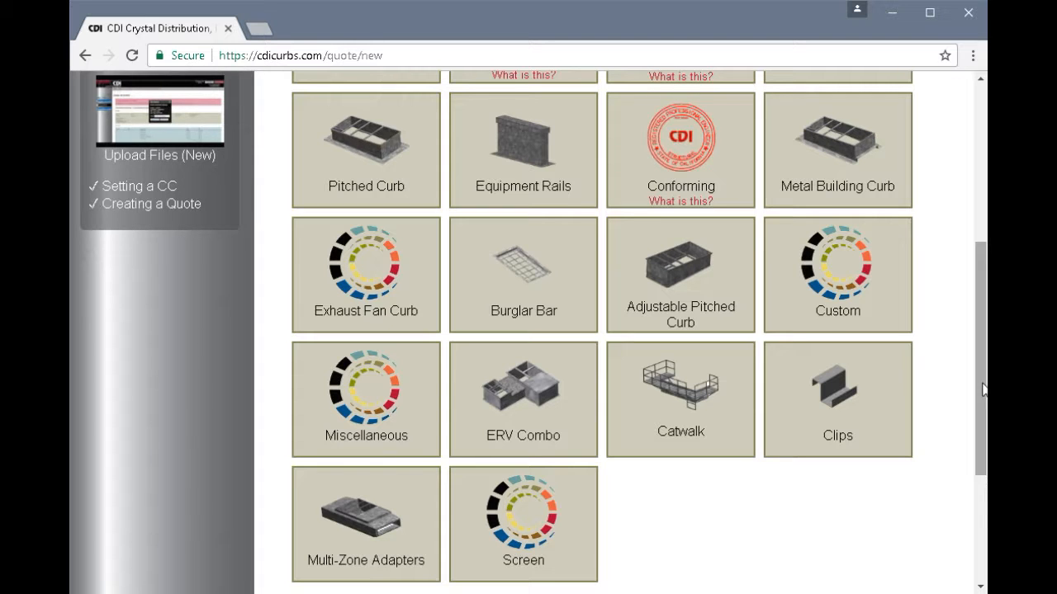
pyautogui.moveTo(982, 391); pyautogui.dragTo(984, 341)
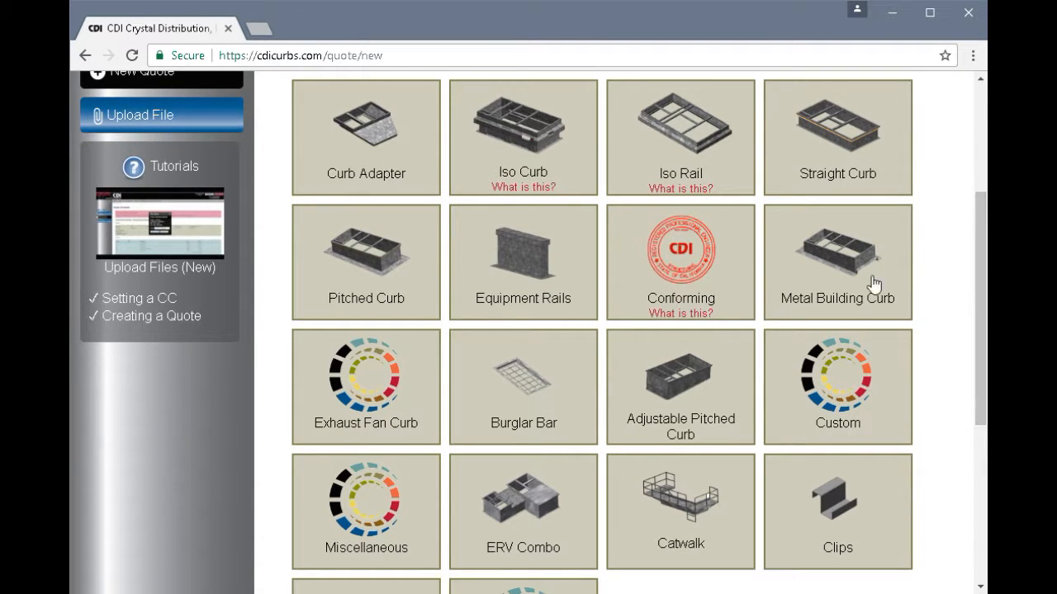
# - Choose Curb Adapter with Old Model YSD150F and New Model YSD210F
pyautogui.click(370, 128)
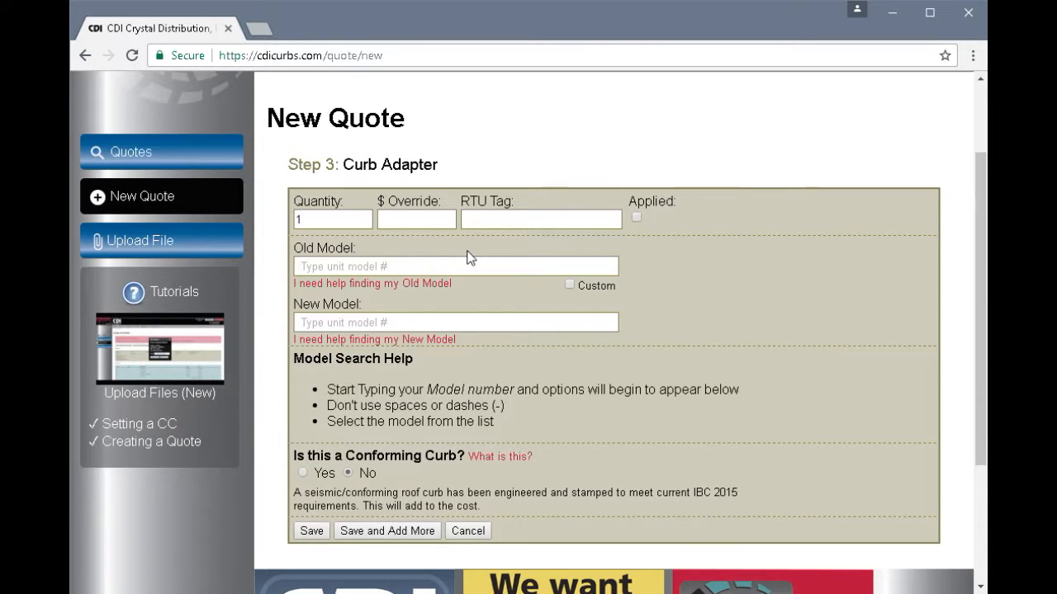
pyautogui.click(360, 266)
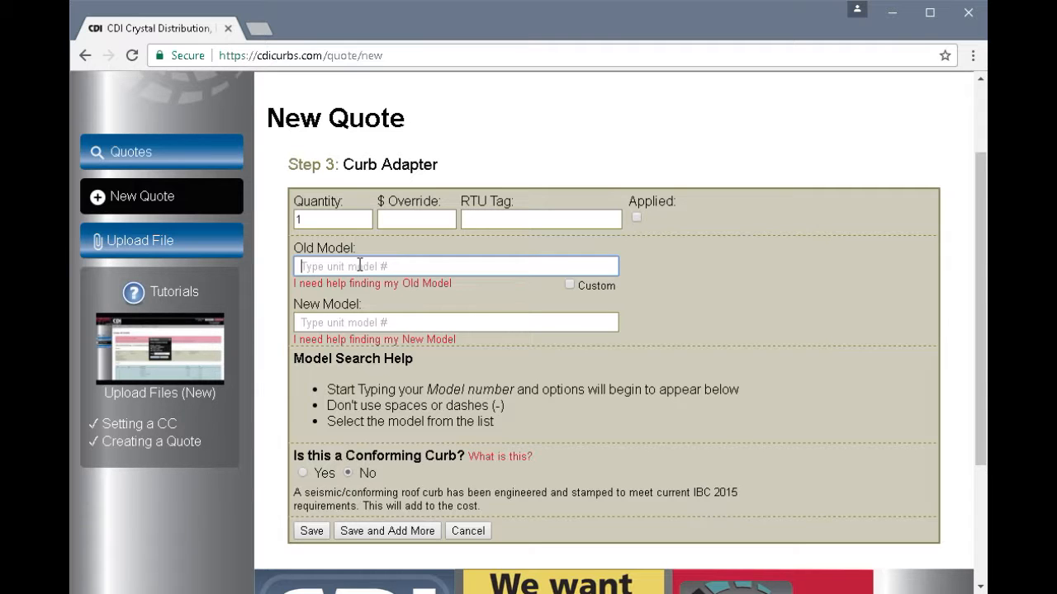
pyautogui.write('y')
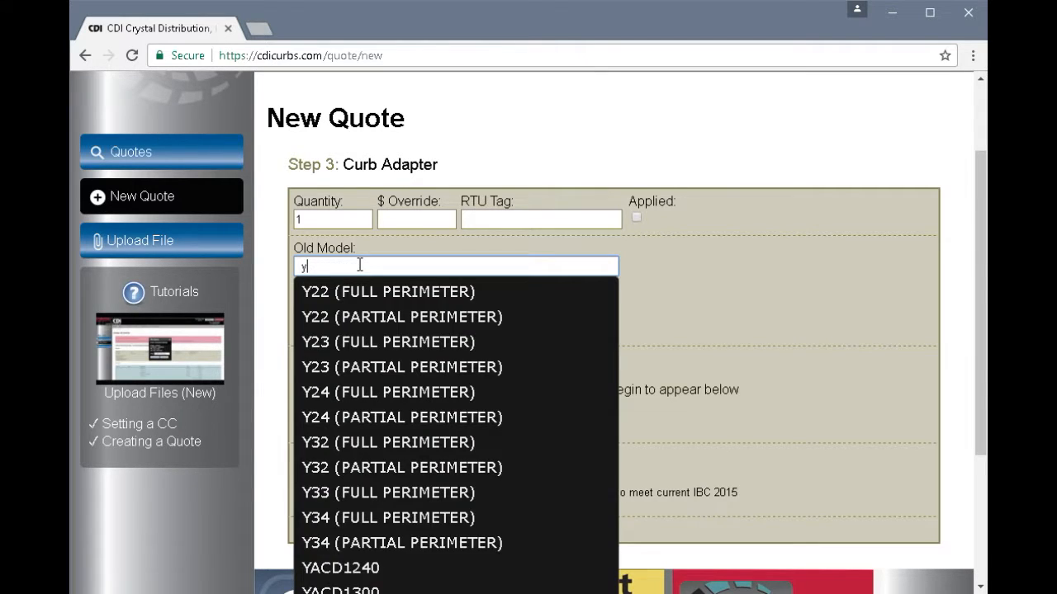
pyautogui.write('s')
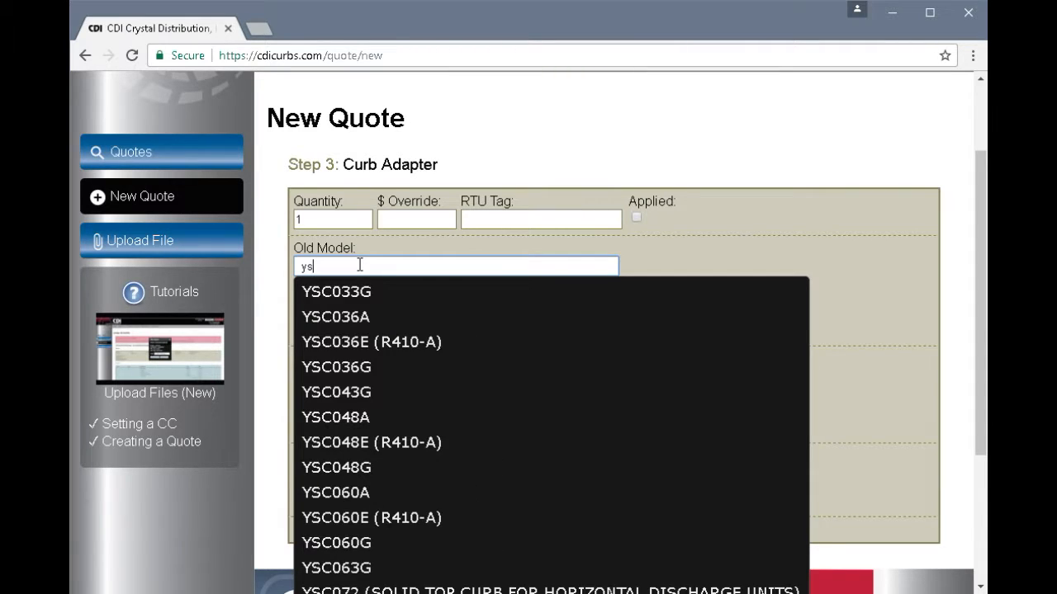
pyautogui.write('d')
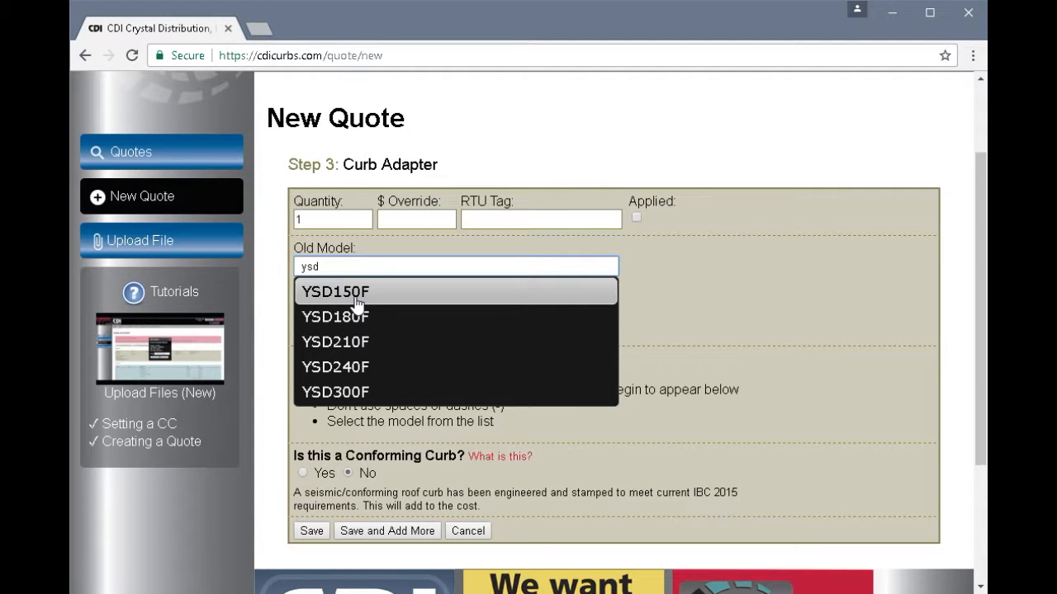
pyautogui.click(356, 304)
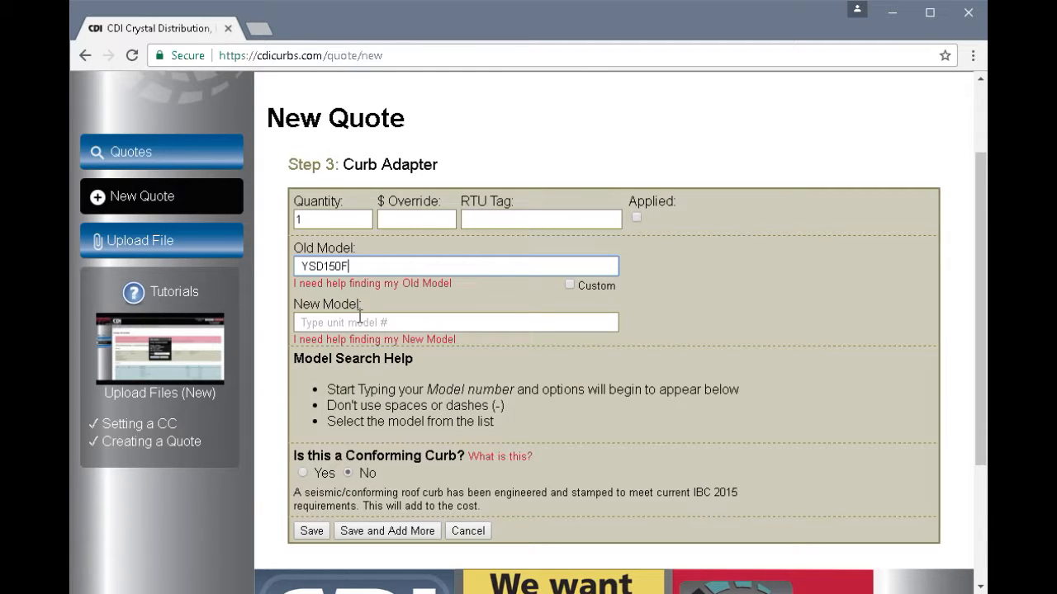
pyautogui.click(346, 323)
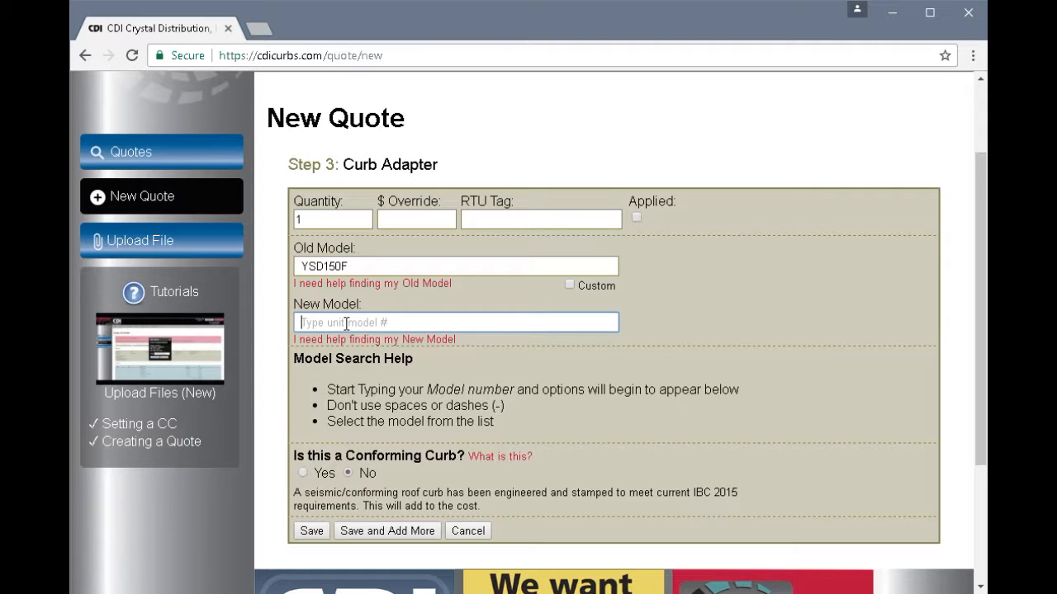
pyautogui.write('ysd')
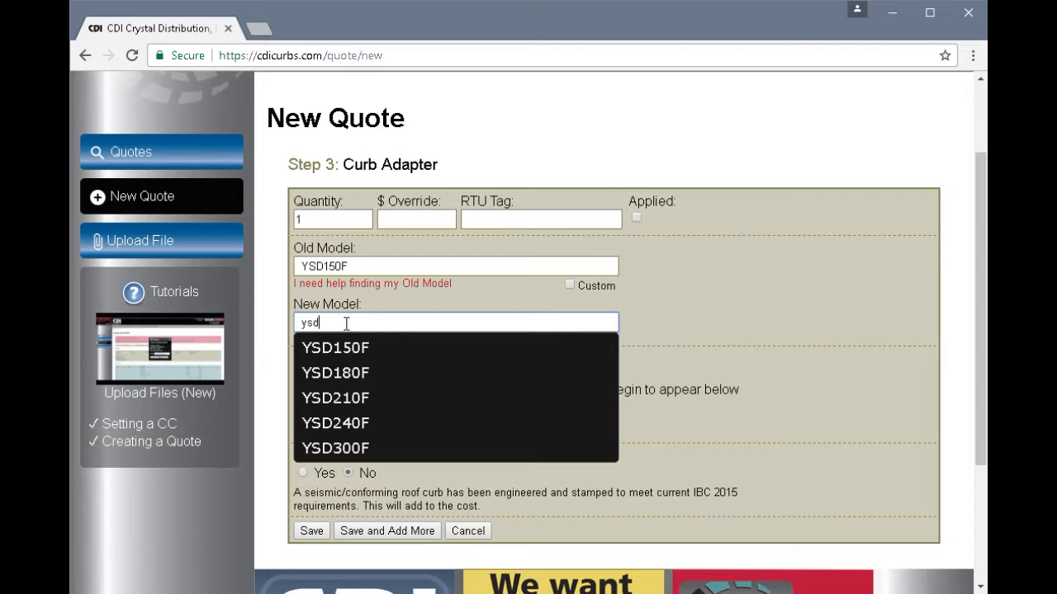
pyautogui.click(350, 400)
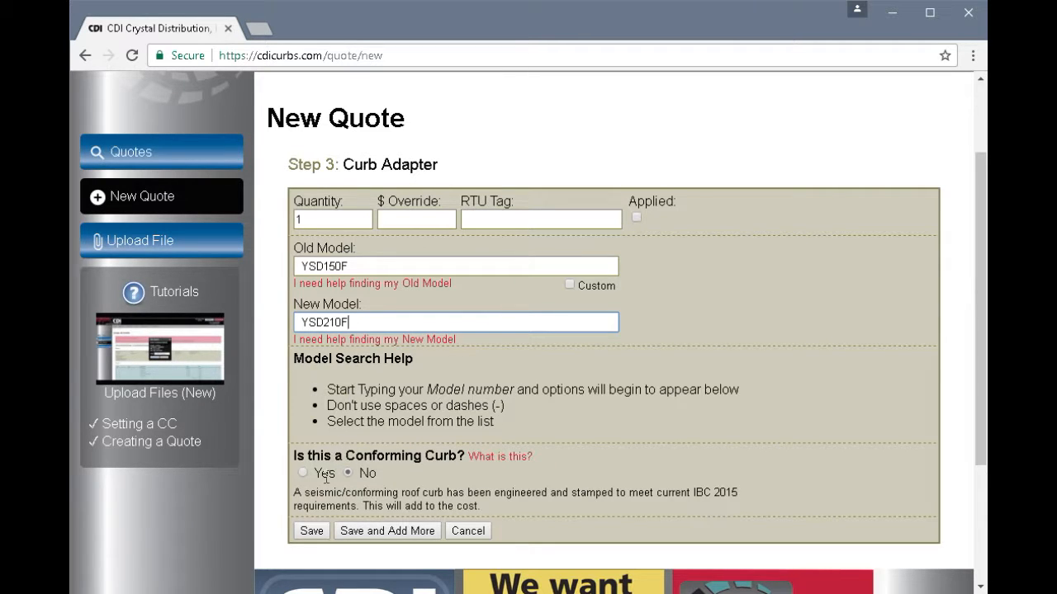
# - Save the curb adapter and scroll to item A1, 1-3015-3020, priced at $805
pyautogui.click(312, 535)
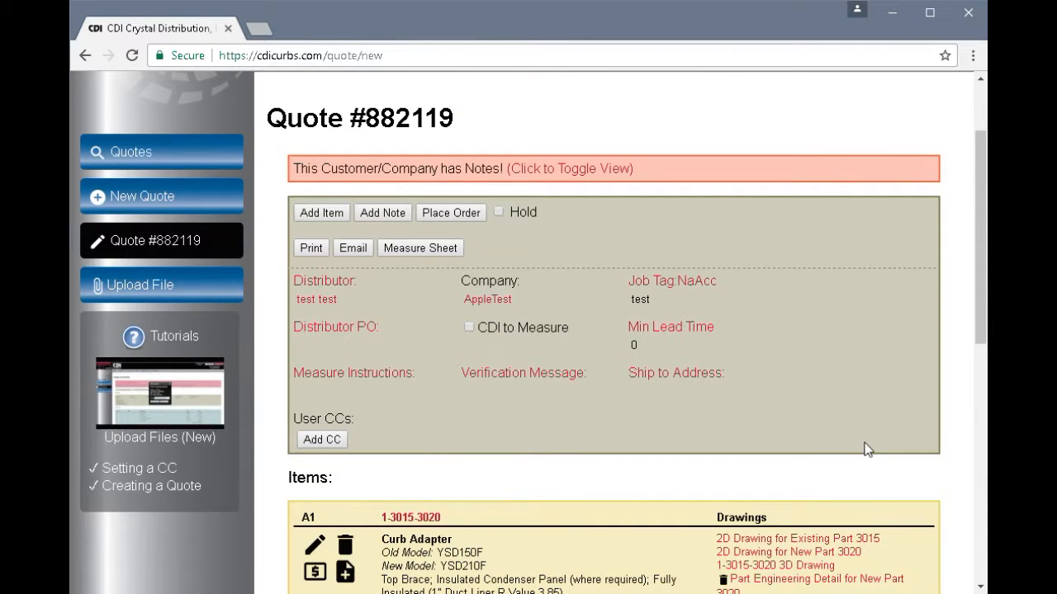
pyautogui.click(983, 287)
pyautogui.moveTo(983, 287); pyautogui.dragTo(983, 339)
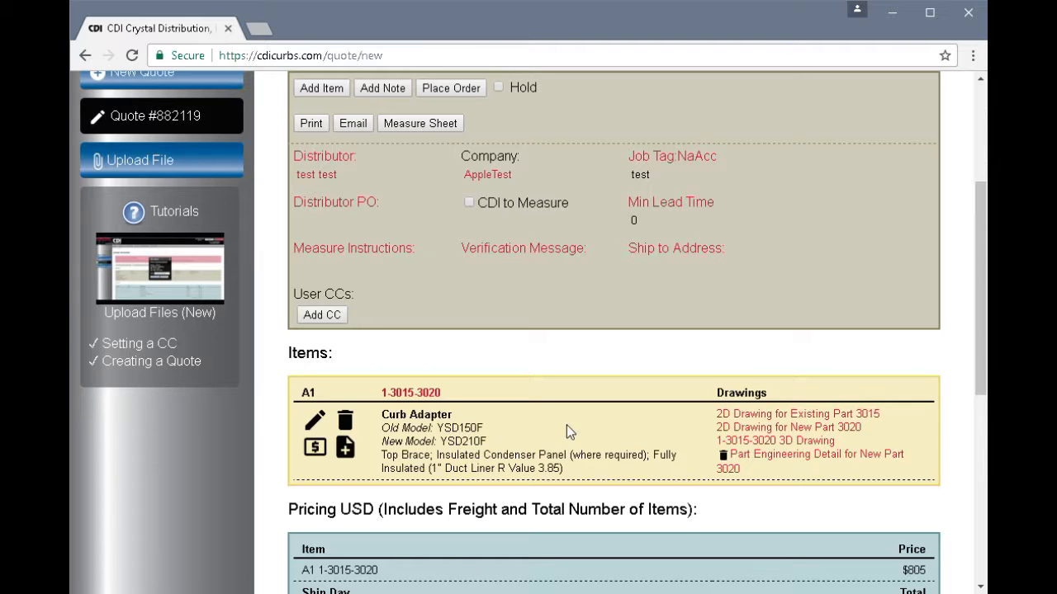
# - View the part 3015 2D drawing PDF, scrolling and zooming it, then close it
pyautogui.click(767, 417)
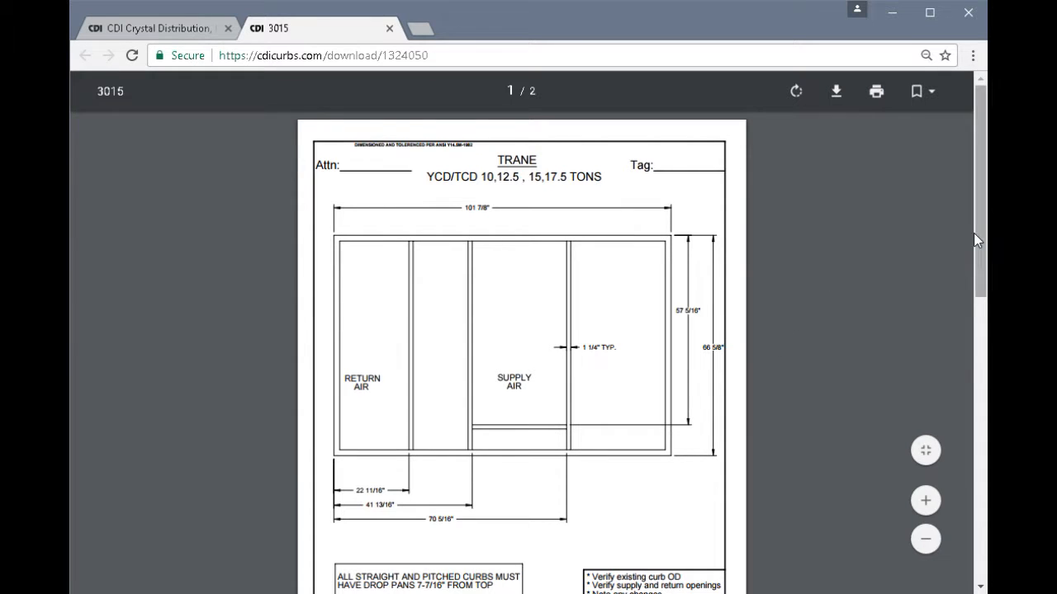
pyautogui.moveTo(979, 246); pyautogui.dragTo(981, 255)
pyautogui.scroll(-1, 981, 258)
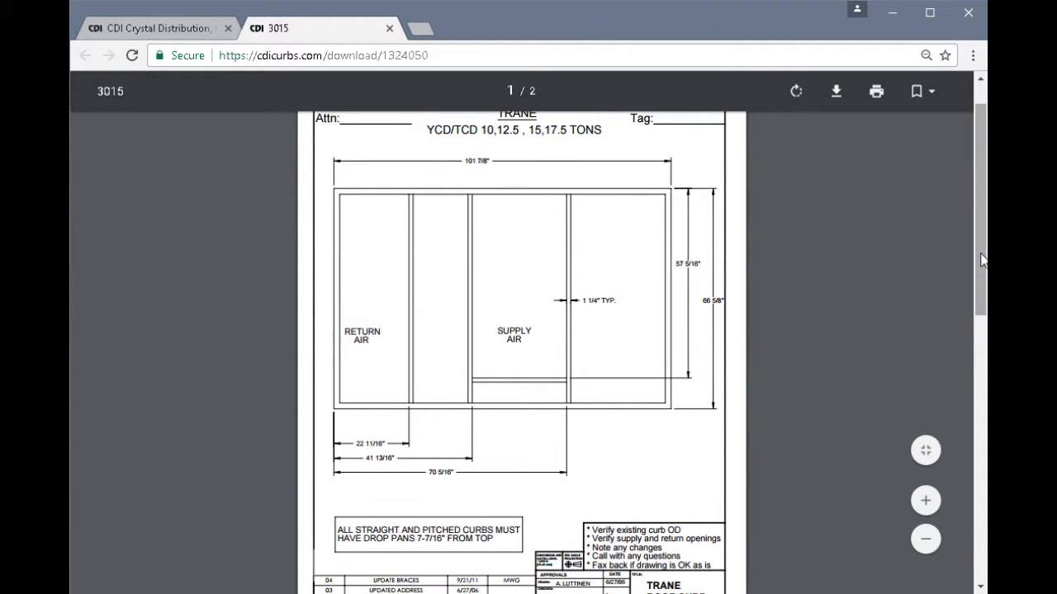
pyautogui.hotkey('ctrl', '+')
pyautogui.hotkey('ctrl', '+')
pyautogui.hotkey('ctrl', '+')
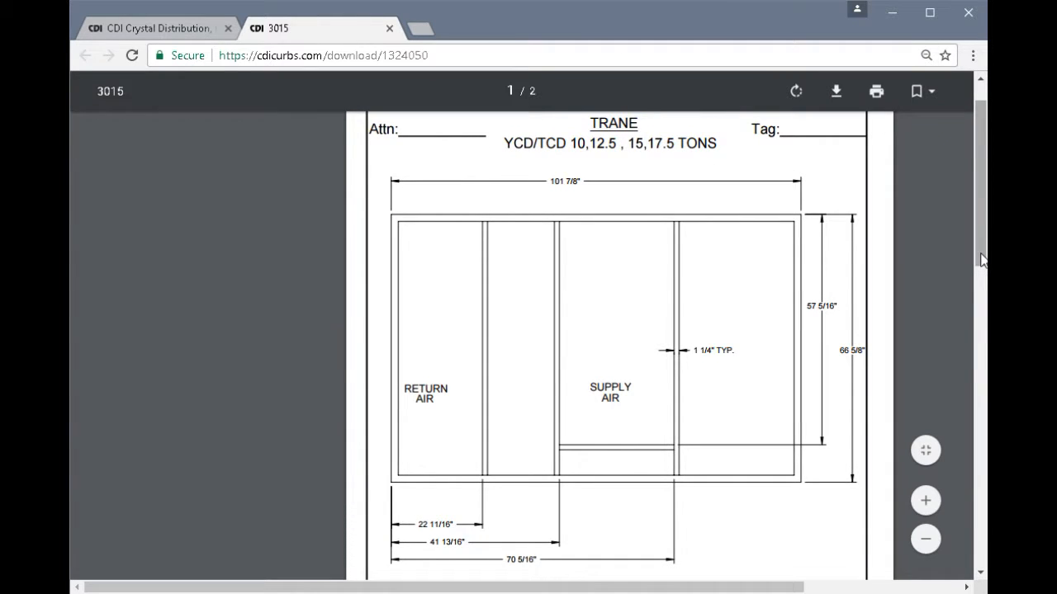
pyautogui.click(389, 30)
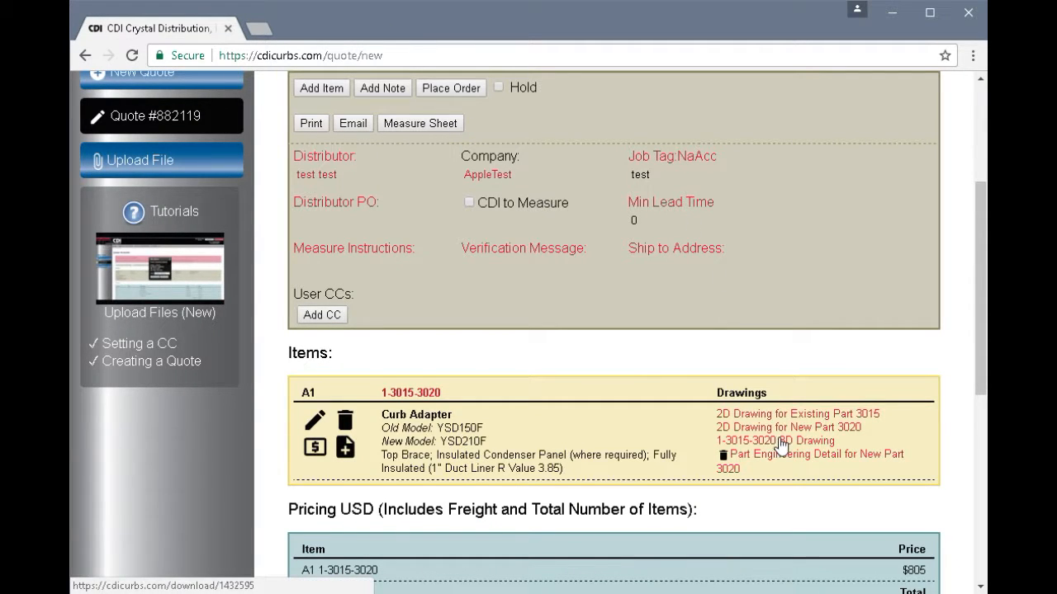
pyautogui.click(827, 444)
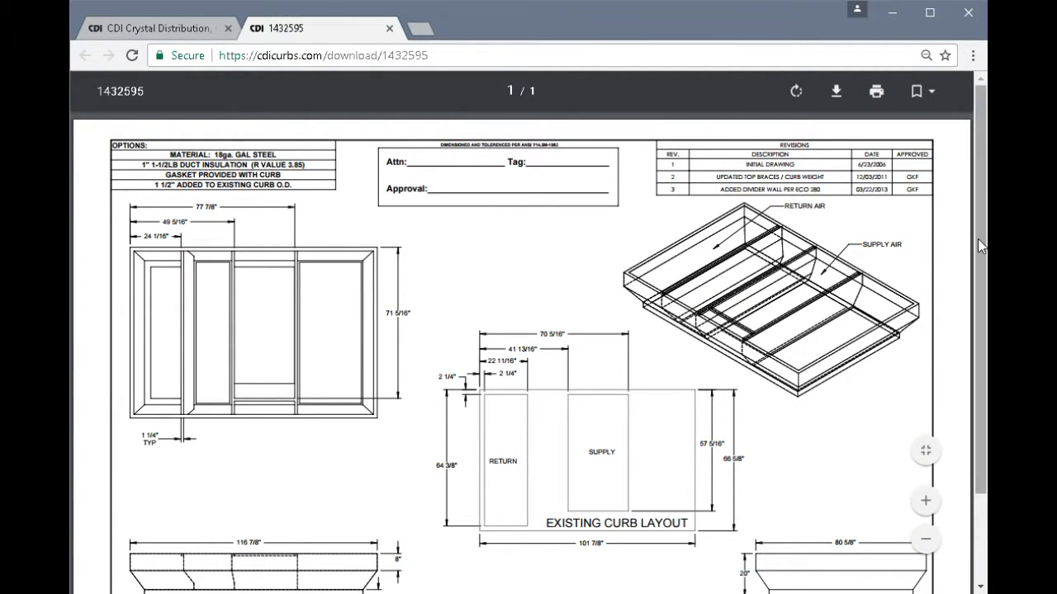
pyautogui.moveTo(977, 245); pyautogui.dragTo(982, 312)
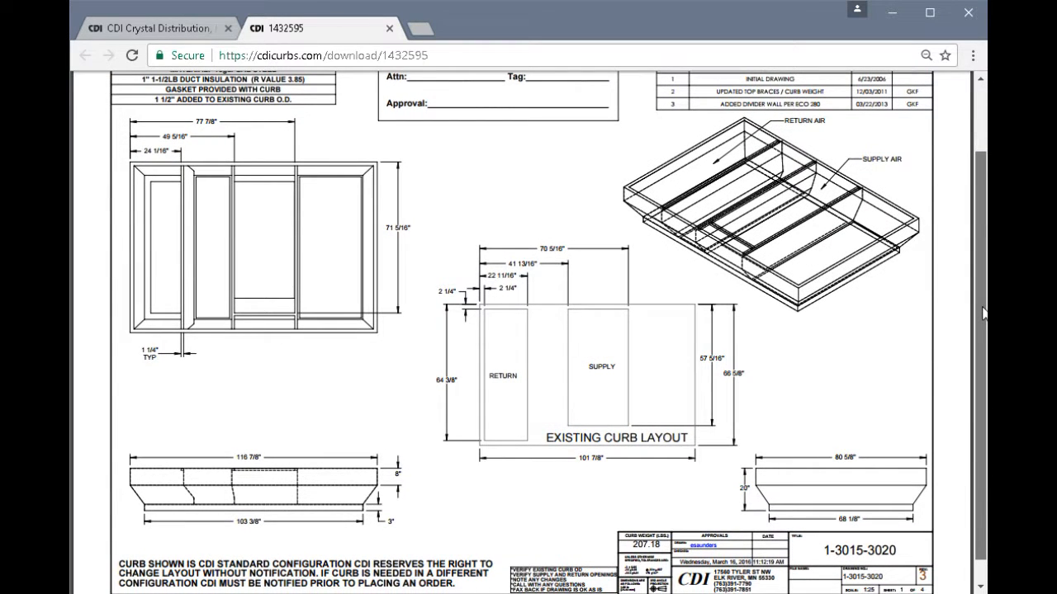
pyautogui.moveTo(982, 308); pyautogui.dragTo(982, 310)
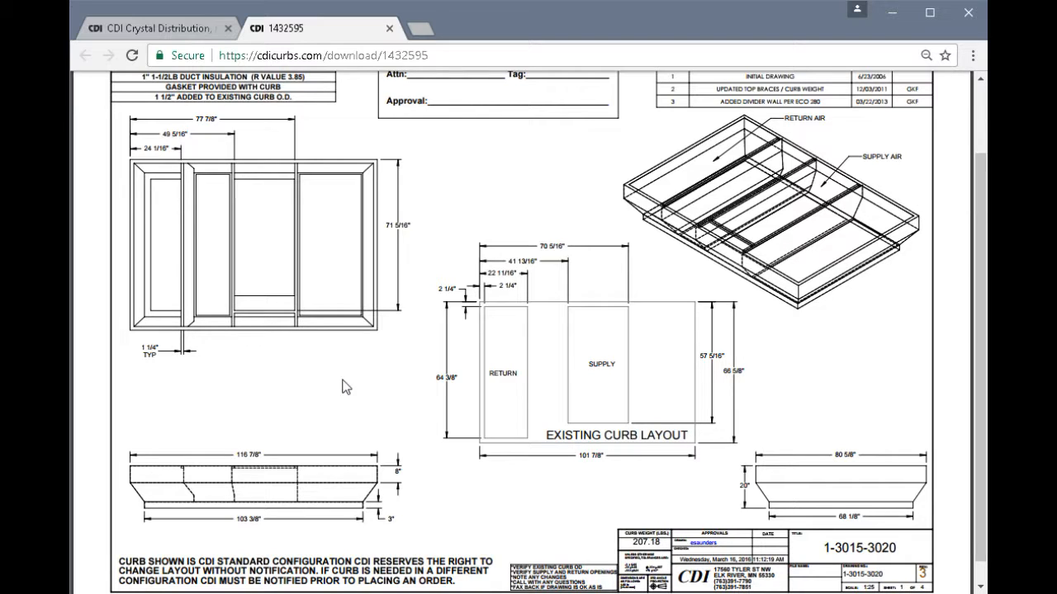
pyautogui.click(388, 29)
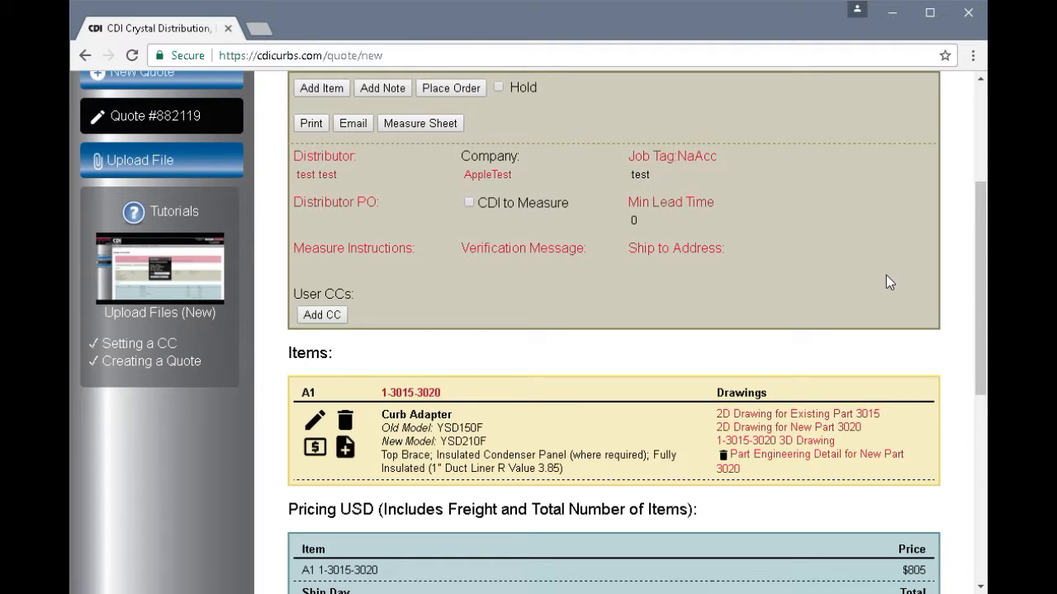
pyautogui.moveTo(983, 328); pyautogui.dragTo(985, 388)
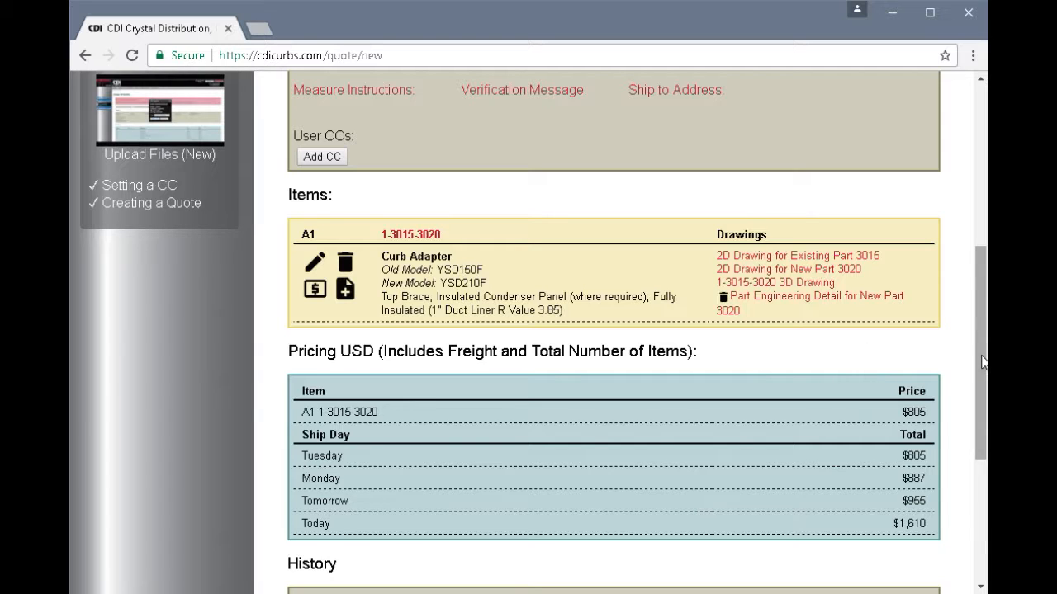
pyautogui.moveTo(983, 362); pyautogui.dragTo(962, 289)
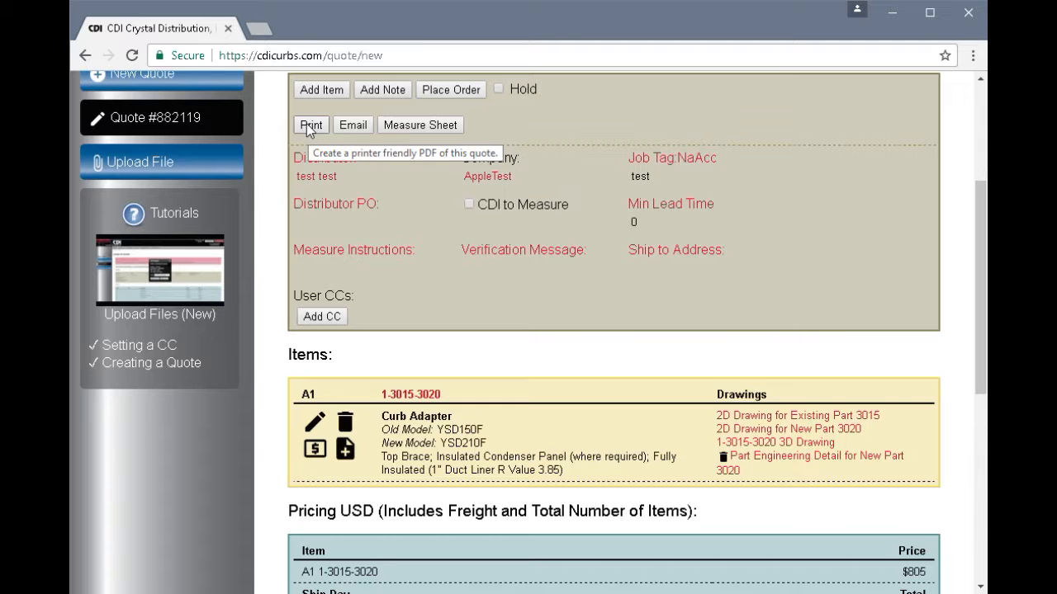
# - Create the printable quote PDF with prices left visible
pyautogui.click(310, 125)
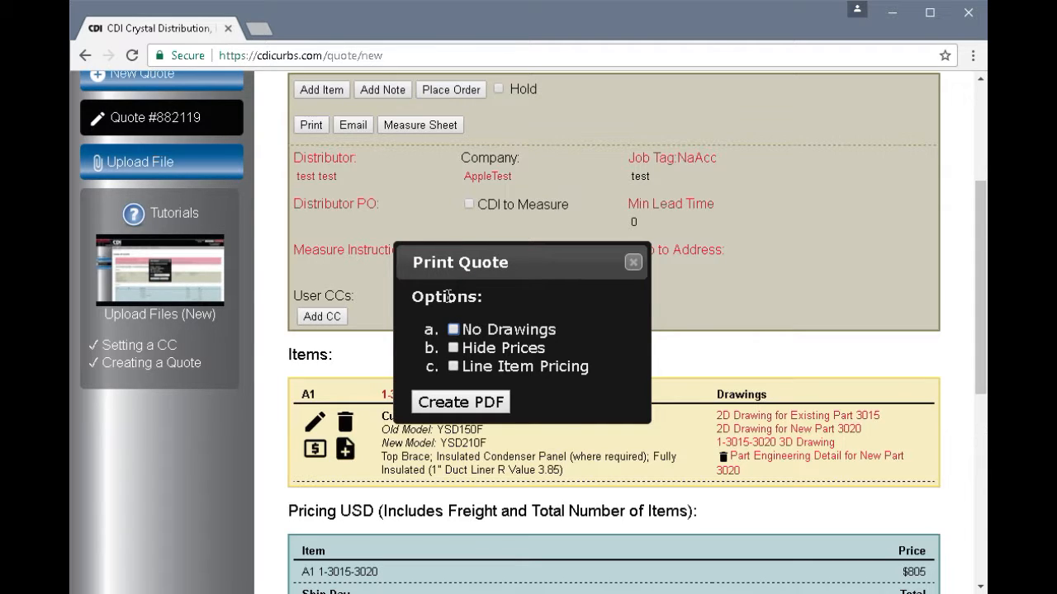
pyautogui.click(453, 348)
pyautogui.click(454, 349)
pyautogui.click(459, 402)
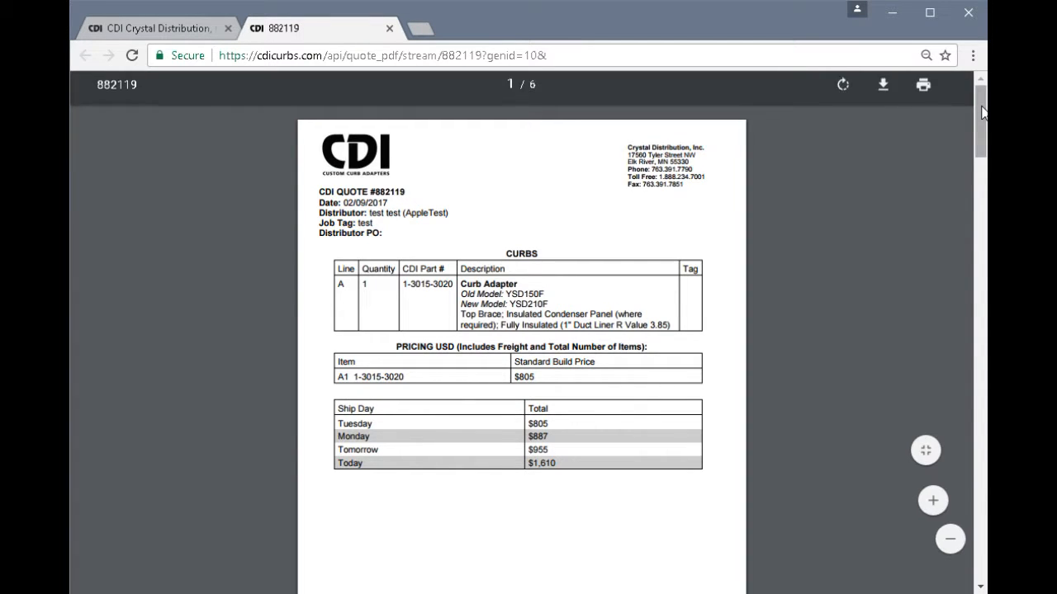
# - Zoom and scroll through the six-page quote PDF, then close its tab
pyautogui.hotkey('ctrl', '+')
pyautogui.hotkey('ctrl', '+')
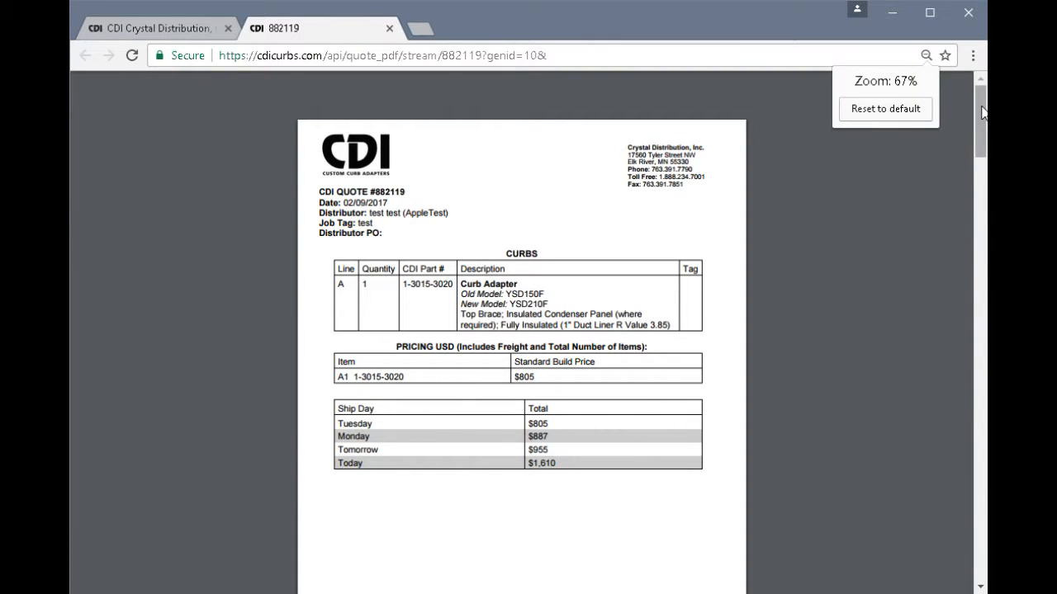
pyautogui.hotkey('ctrl', '+')
pyautogui.hotkey('ctrl', '+')
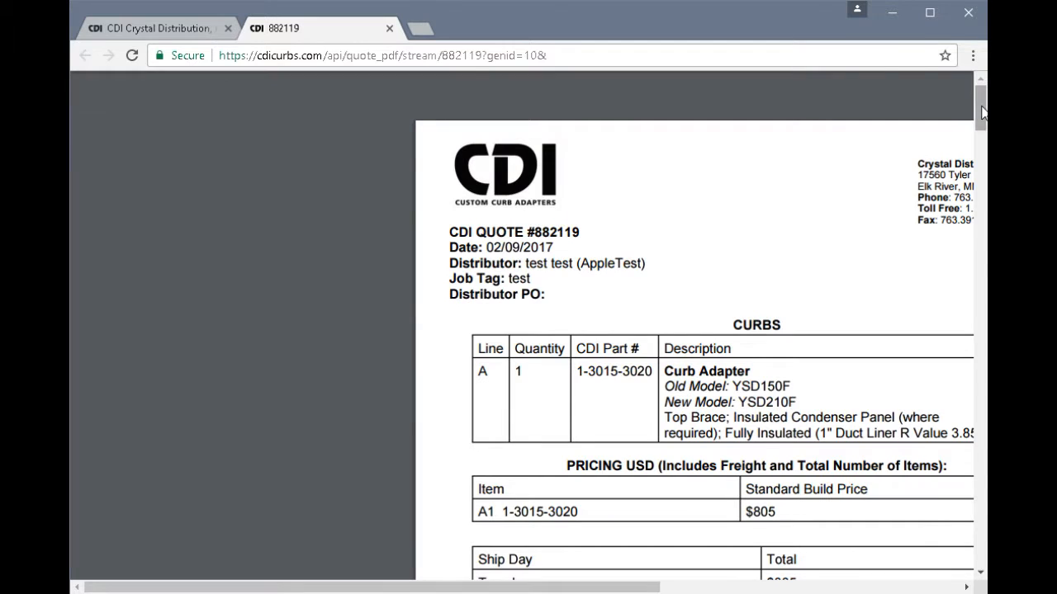
pyautogui.moveTo(504, 587); pyautogui.dragTo(641, 587)
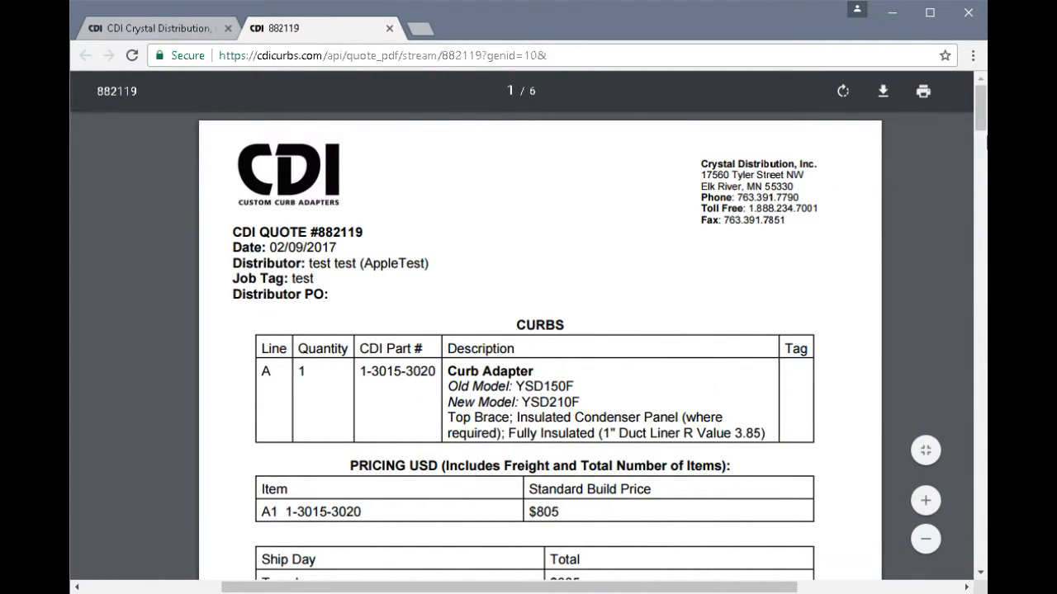
pyautogui.scroll(-2, 983, 132)
pyautogui.moveTo(983, 127); pyautogui.dragTo(984, 375)
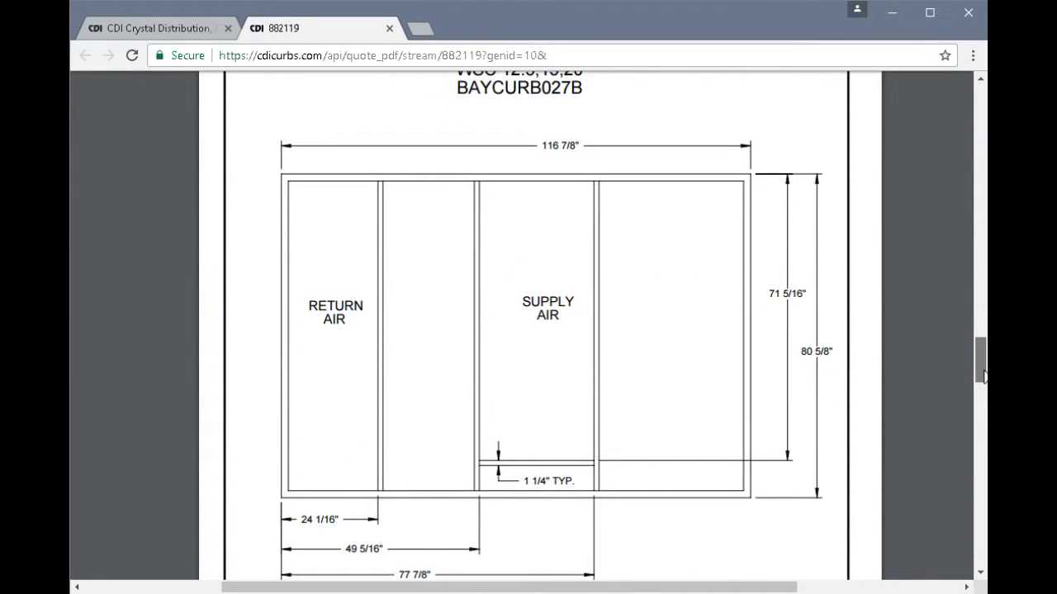
pyautogui.moveTo(983, 375); pyautogui.dragTo(983, 529)
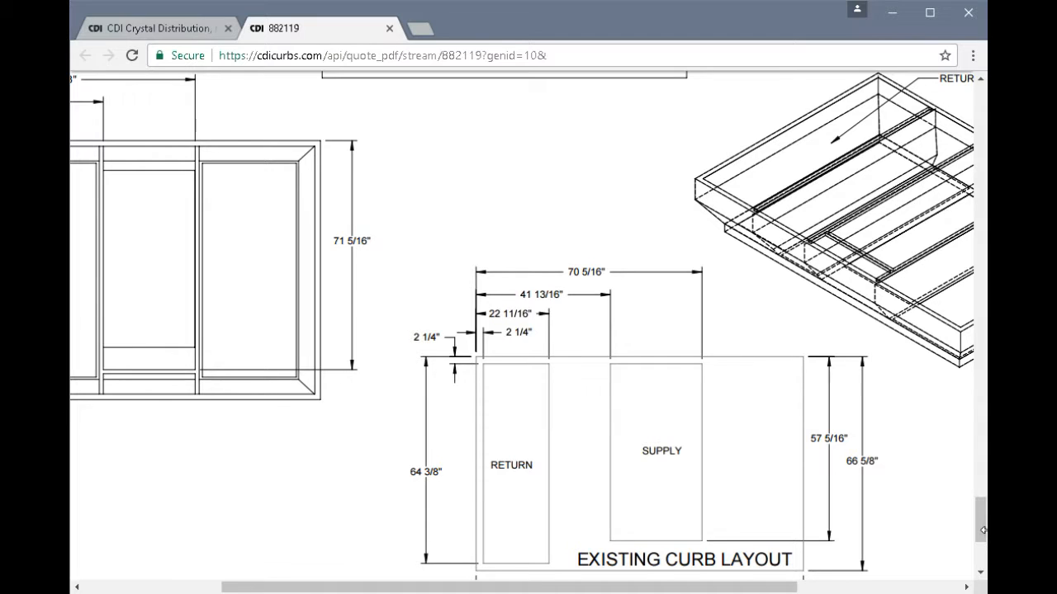
pyautogui.hotkey('ctrl', '-')
pyautogui.hotkey('ctrl', '-')
pyautogui.hotkey('ctrl', '-')
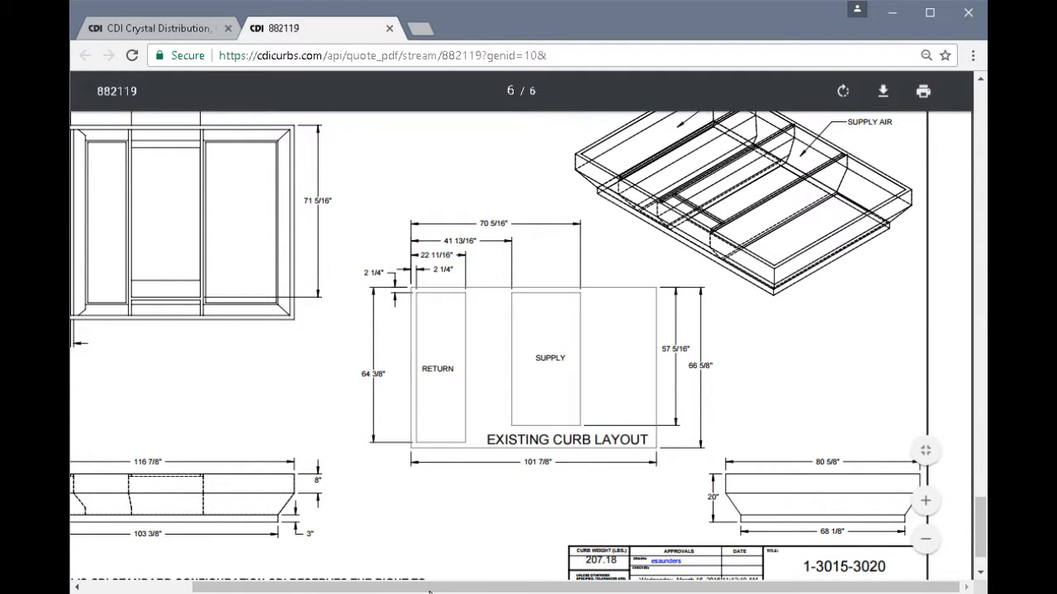
pyautogui.moveTo(431, 588); pyautogui.dragTo(360, 589)
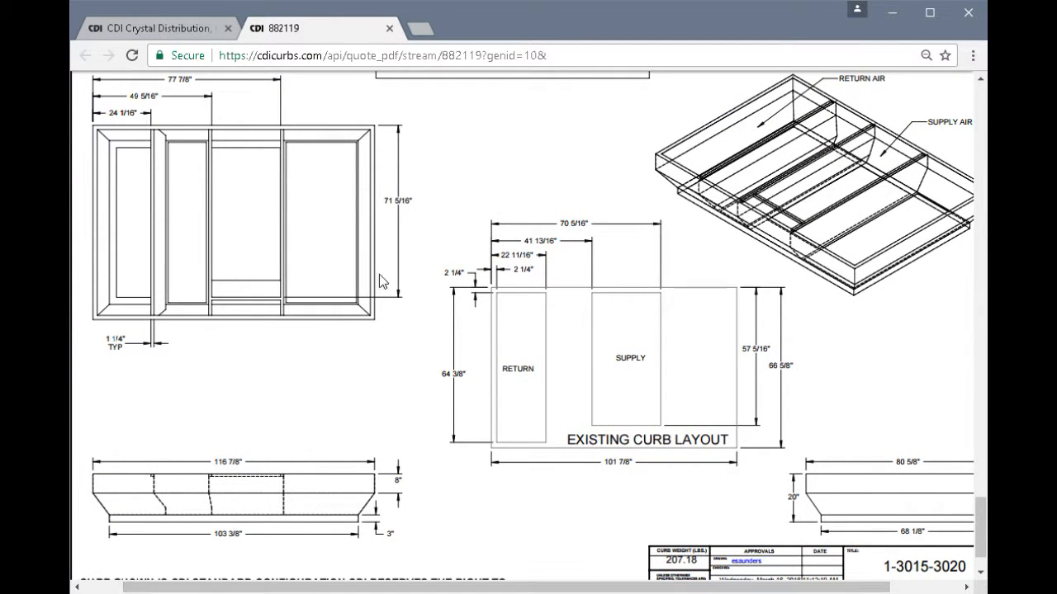
pyautogui.click(390, 29)
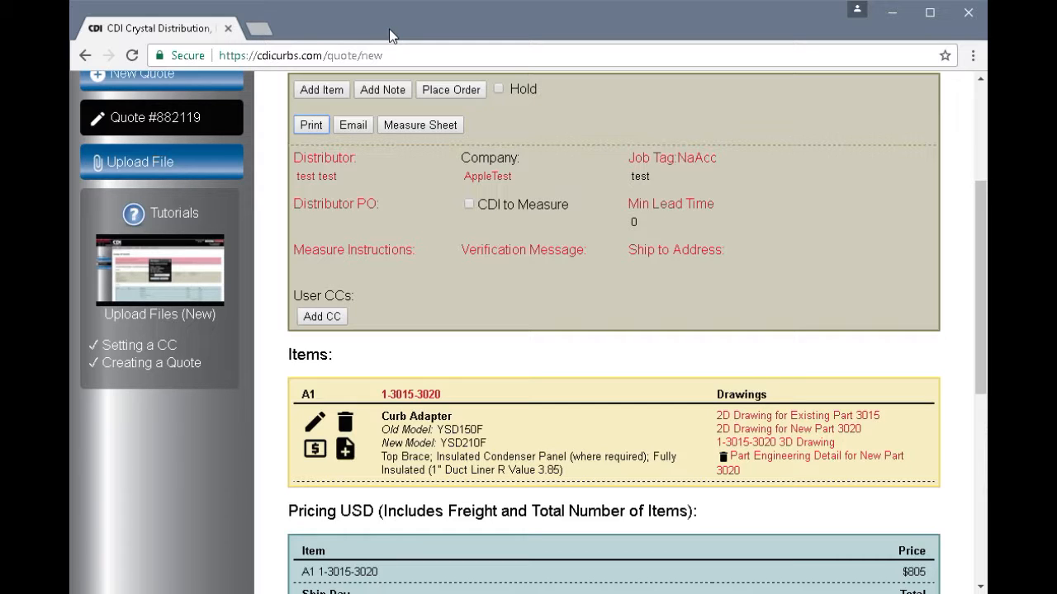
pyautogui.click(355, 125)
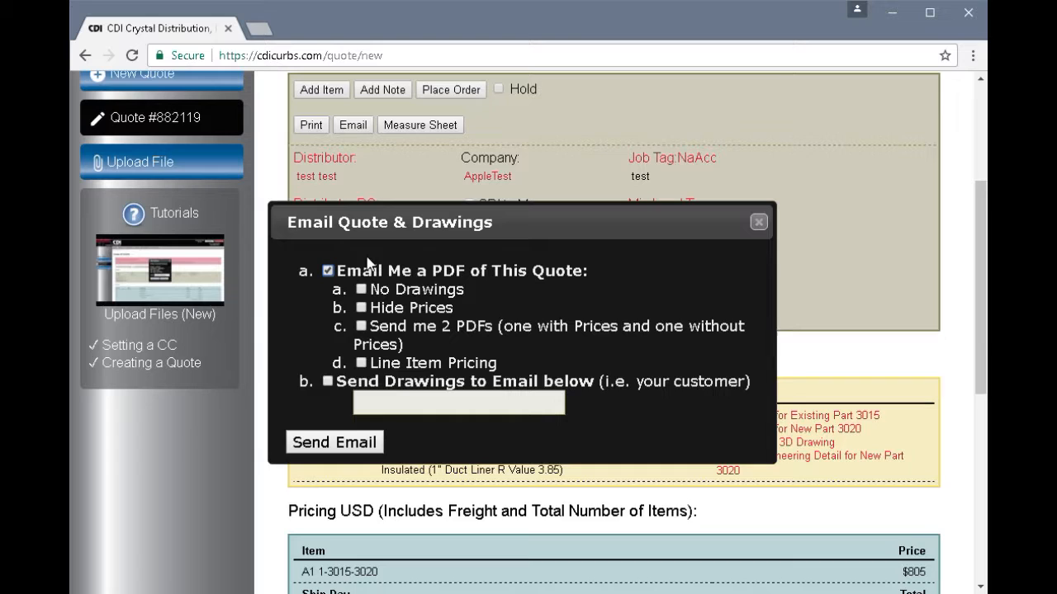
pyautogui.click(362, 307)
pyautogui.click(362, 309)
pyautogui.click(363, 308)
pyautogui.click(328, 382)
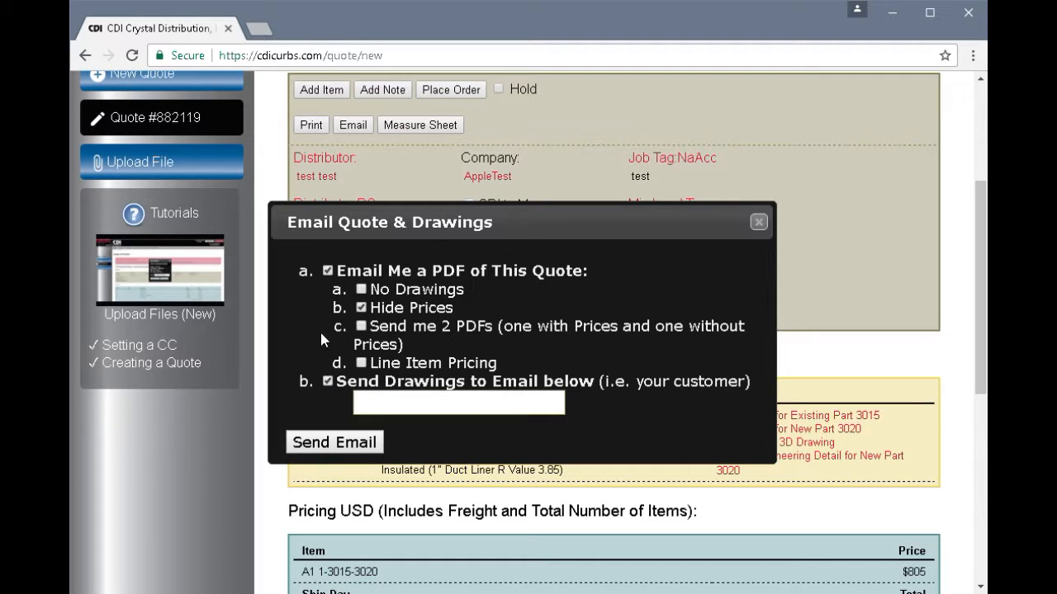
pyautogui.click(328, 271)
pyautogui.click(327, 272)
pyautogui.click(757, 225)
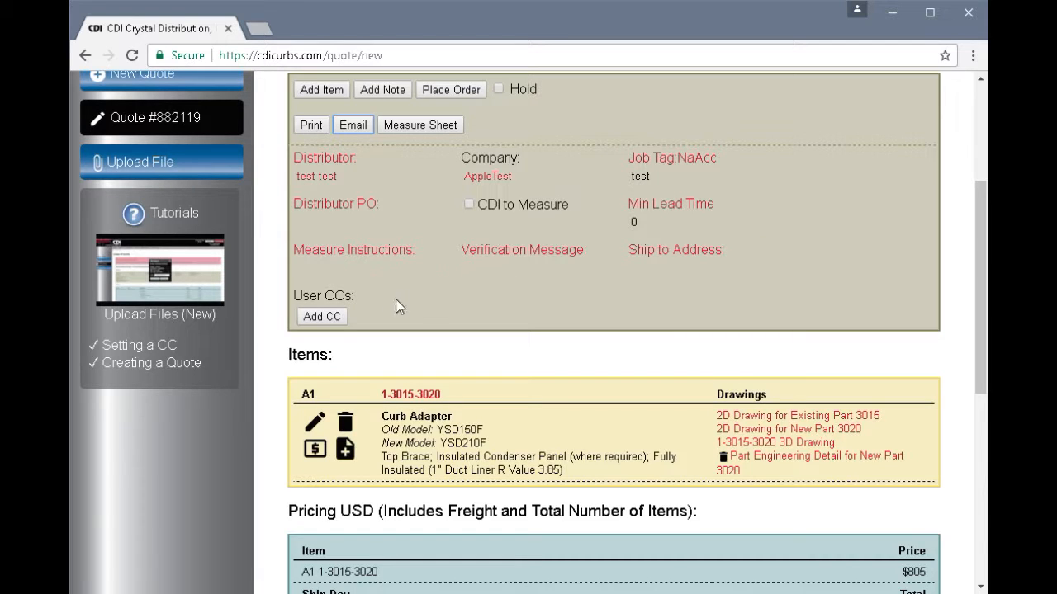
pyautogui.click(321, 317)
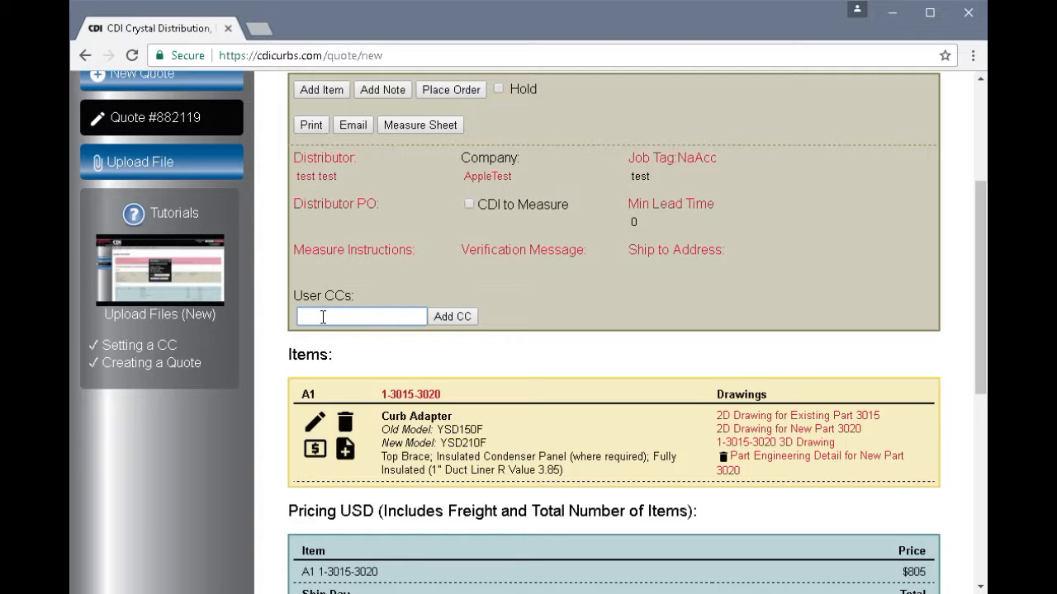
pyautogui.write('Test')
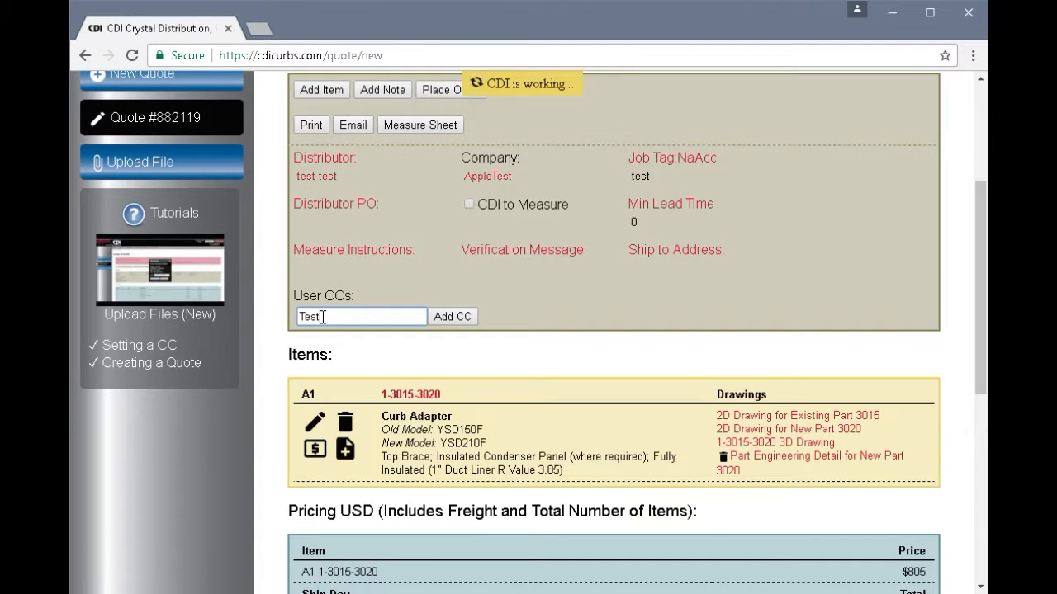
pyautogui.write('@')
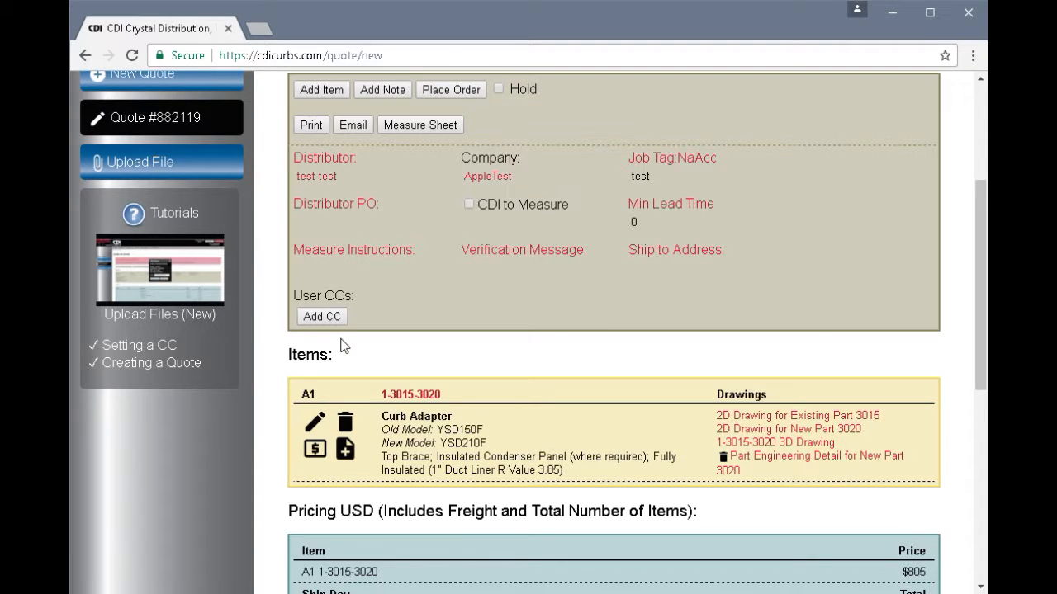
# - Add another Curb Adapter item tagged RTU 8
pyautogui.click(323, 90)
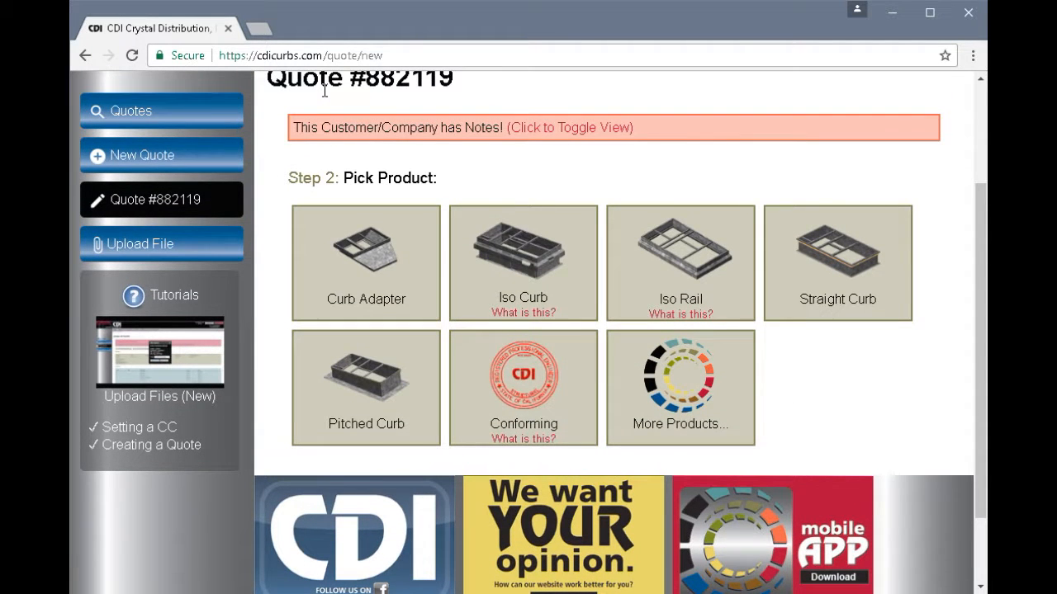
pyautogui.click(369, 285)
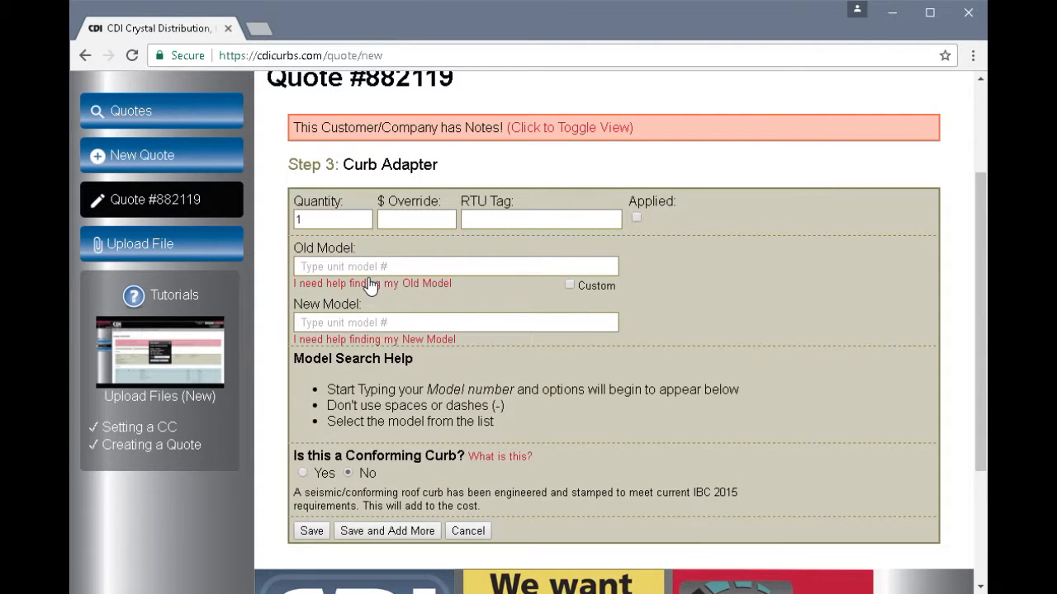
pyautogui.click(474, 221)
pyautogui.write('RTU')
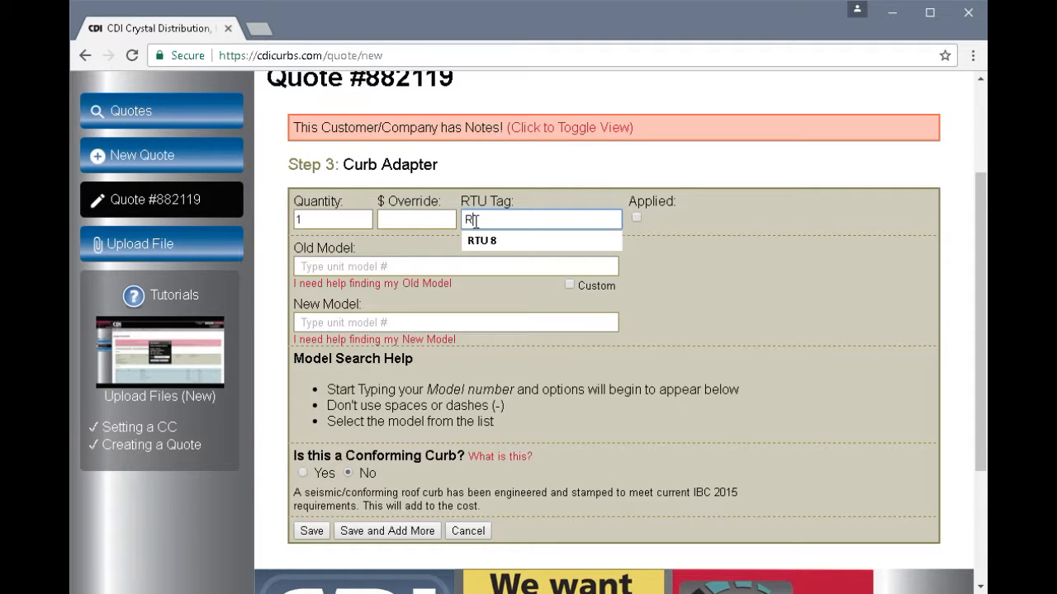
pyautogui.write(' 8')
pyautogui.click(480, 240)
# - Set Old Model KGA120 and New Model TSC102A, and save the item
pyautogui.click(363, 266)
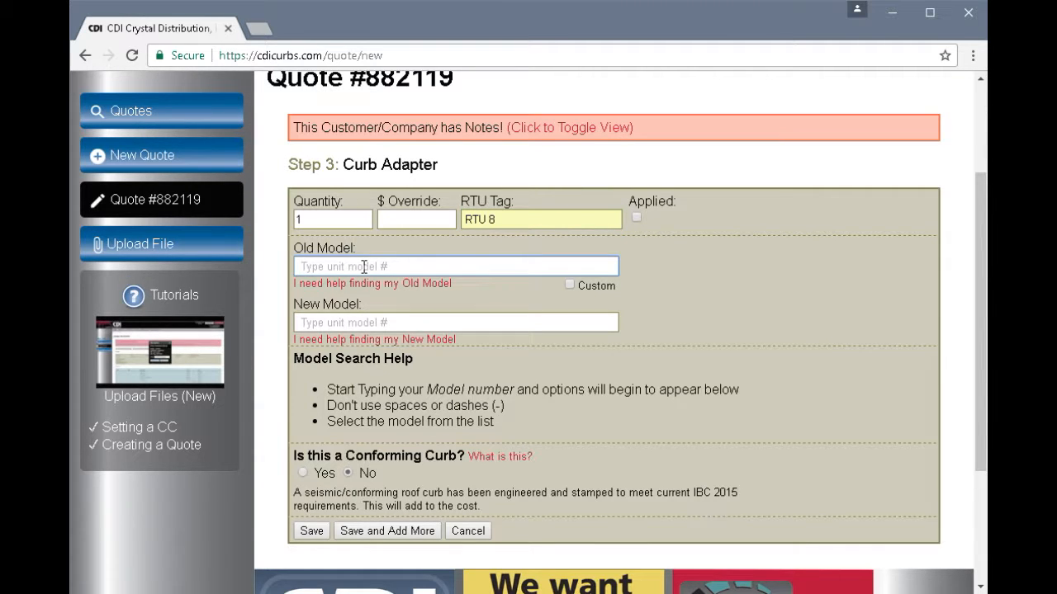
pyautogui.write('kg')
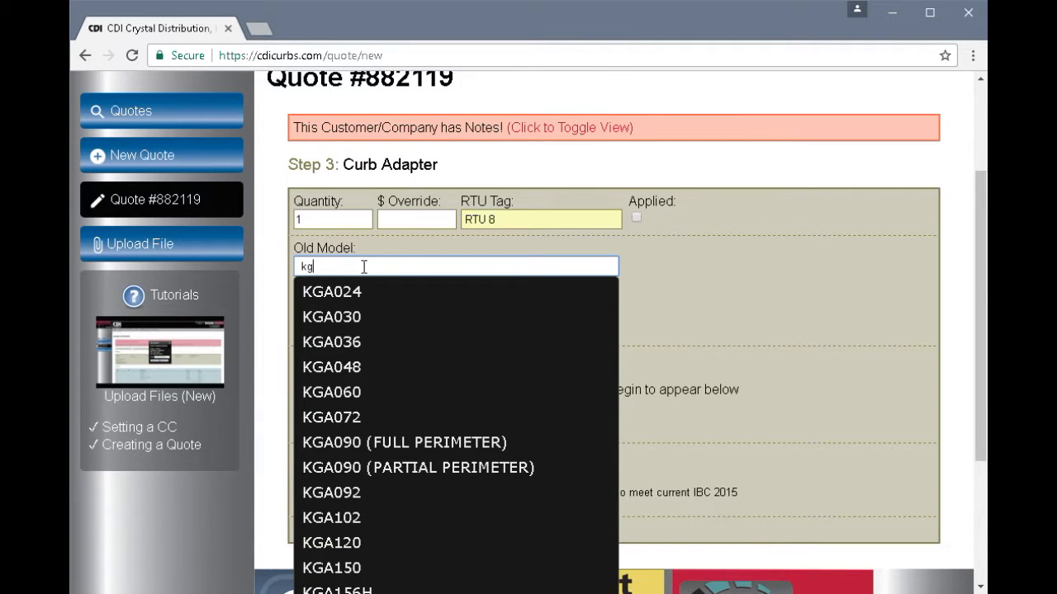
pyautogui.write('a')
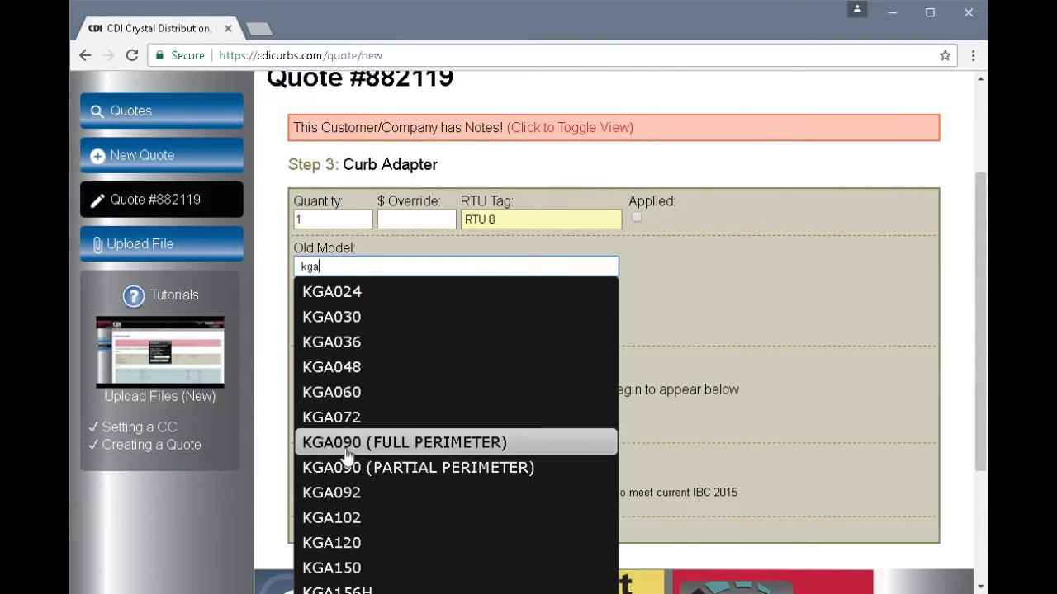
pyautogui.click(342, 544)
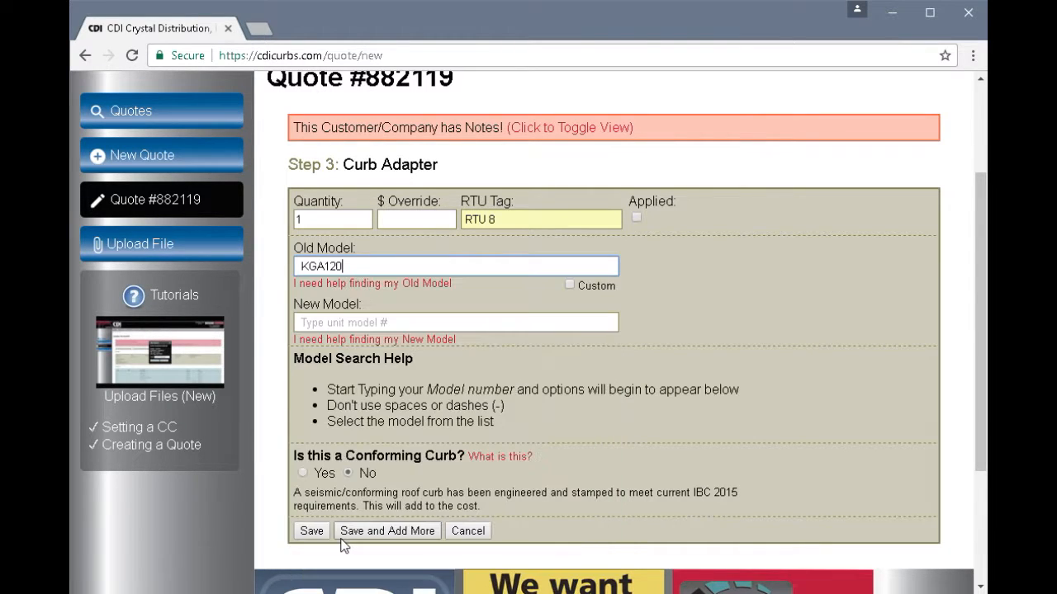
pyautogui.click(330, 321)
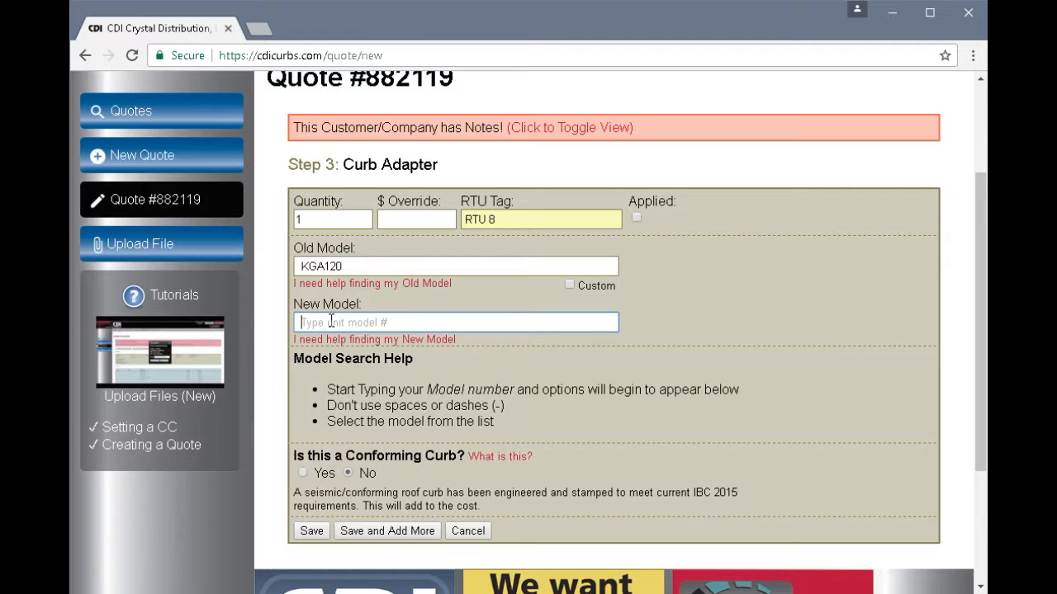
pyautogui.write('t')
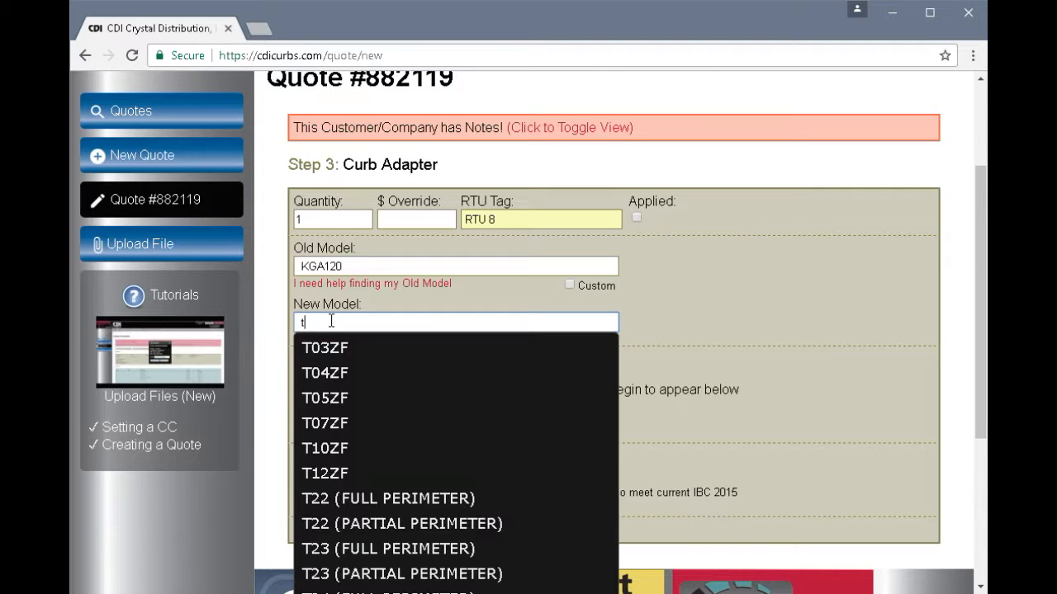
pyautogui.write('sc')
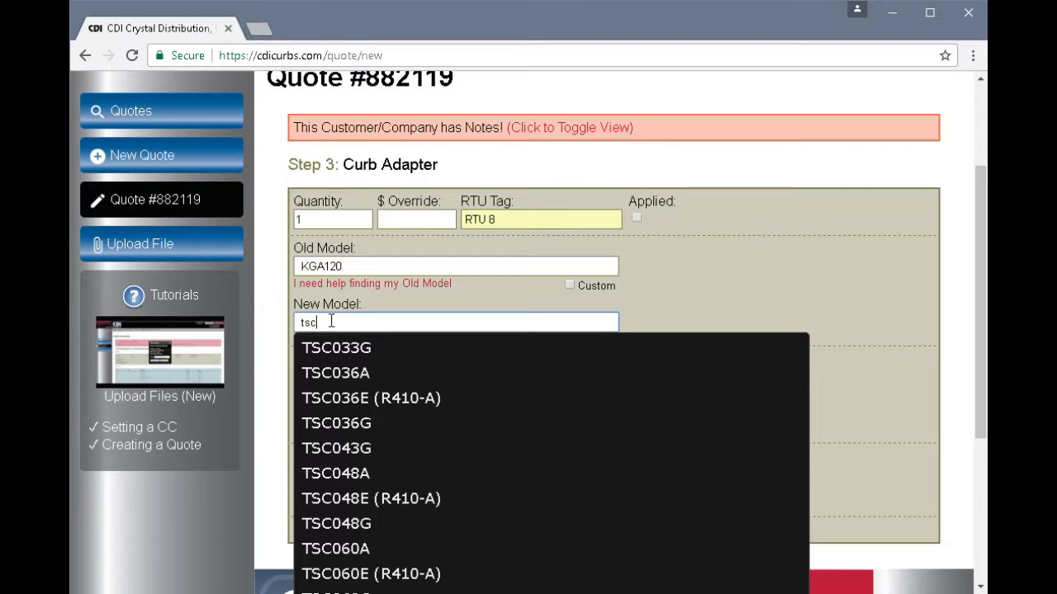
pyautogui.write('1')
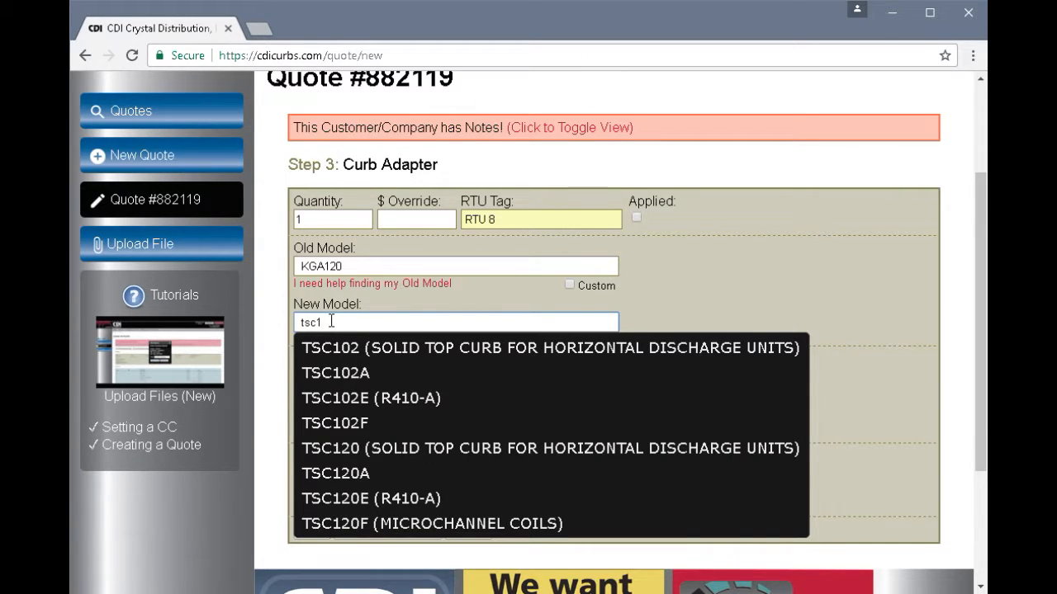
pyautogui.click(335, 379)
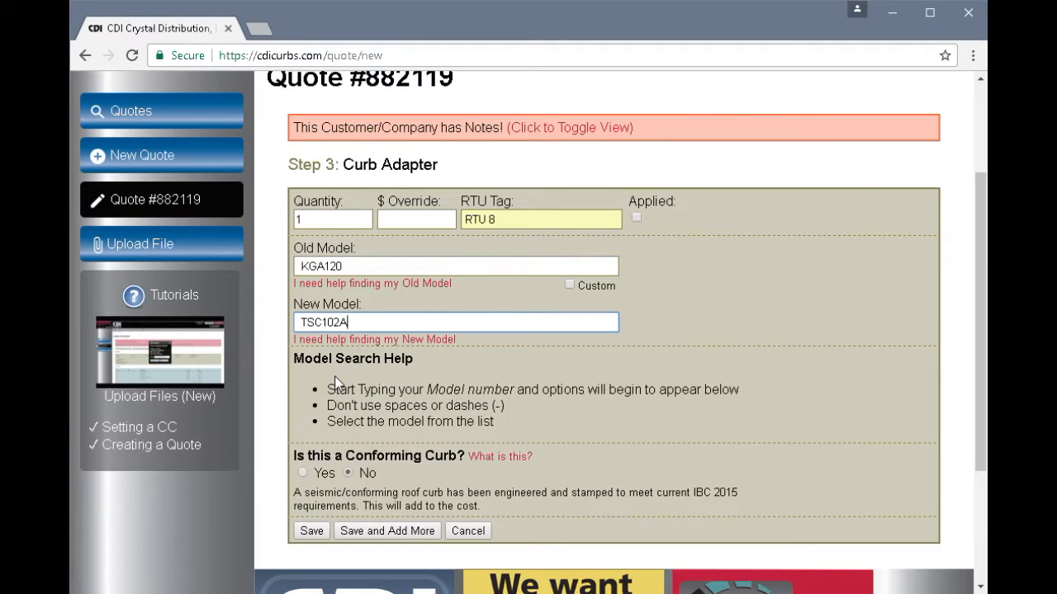
pyautogui.click(312, 531)
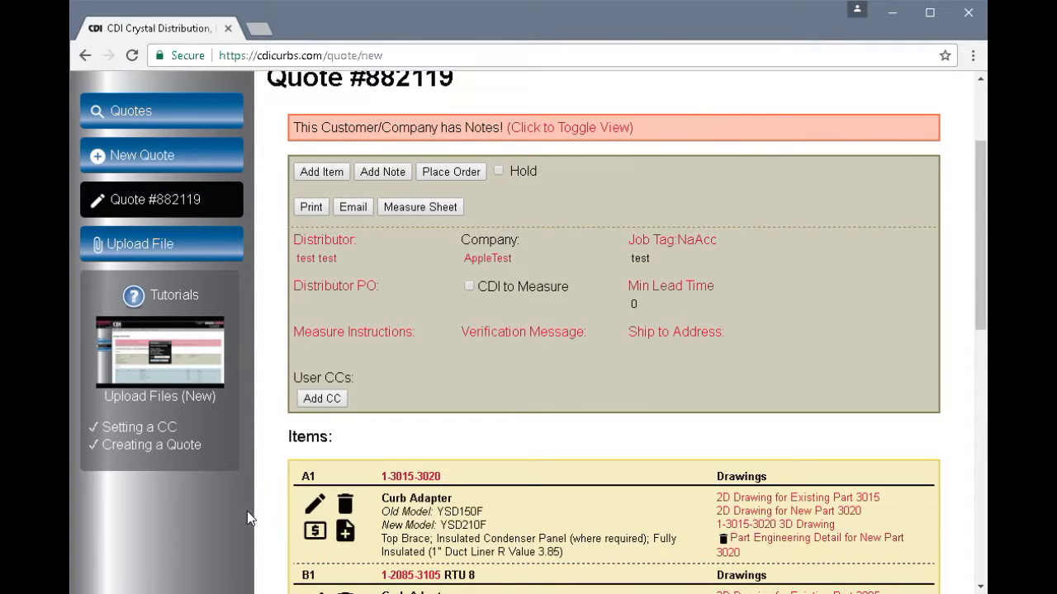
pyautogui.middleClick(273, 500)
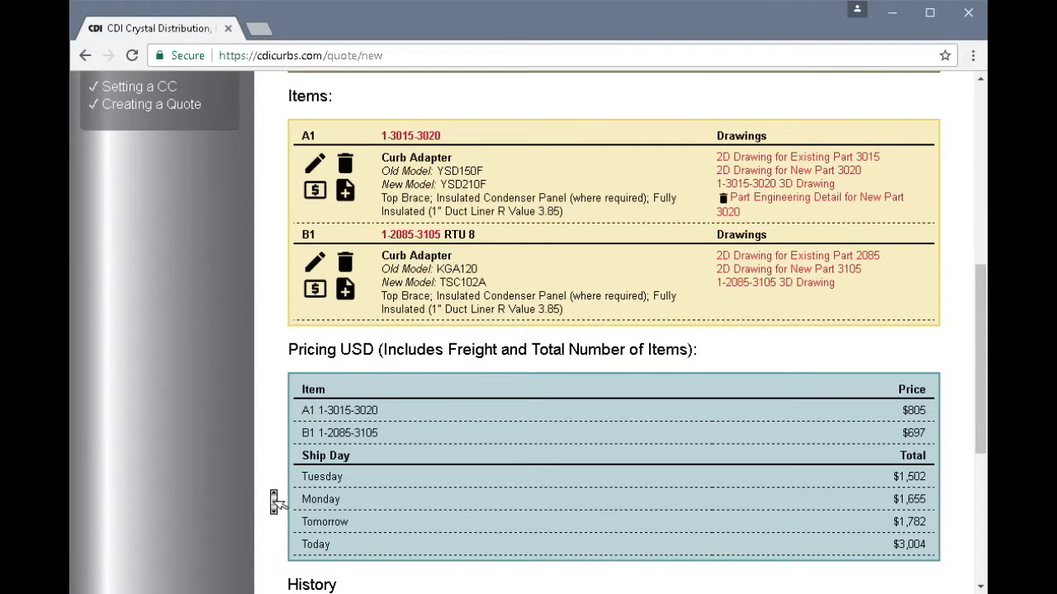
pyautogui.middleClick(272, 494)
pyautogui.click(793, 282)
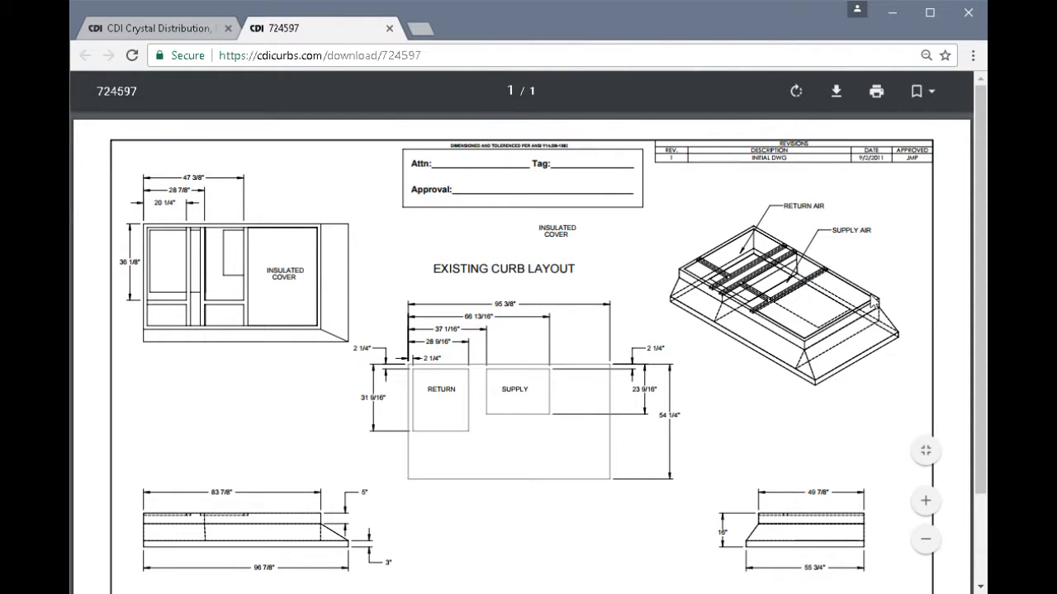
# - Scroll through the 724597 drawing PDF, then close its tab to return to quote #882119
pyautogui.moveTo(980, 336); pyautogui.dragTo(983, 388)
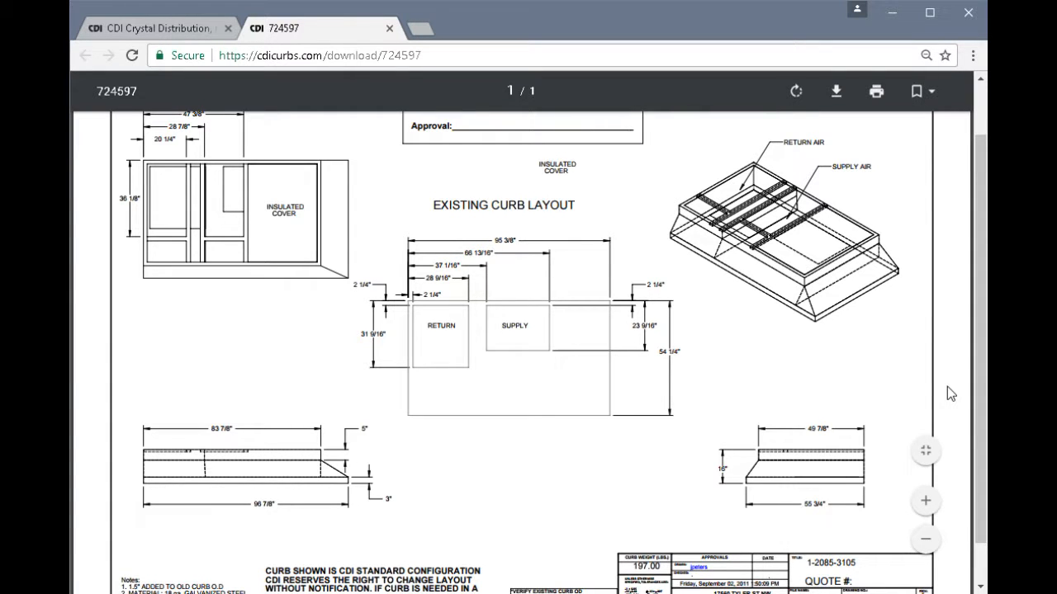
pyautogui.hotkey('ctrl', 'w')
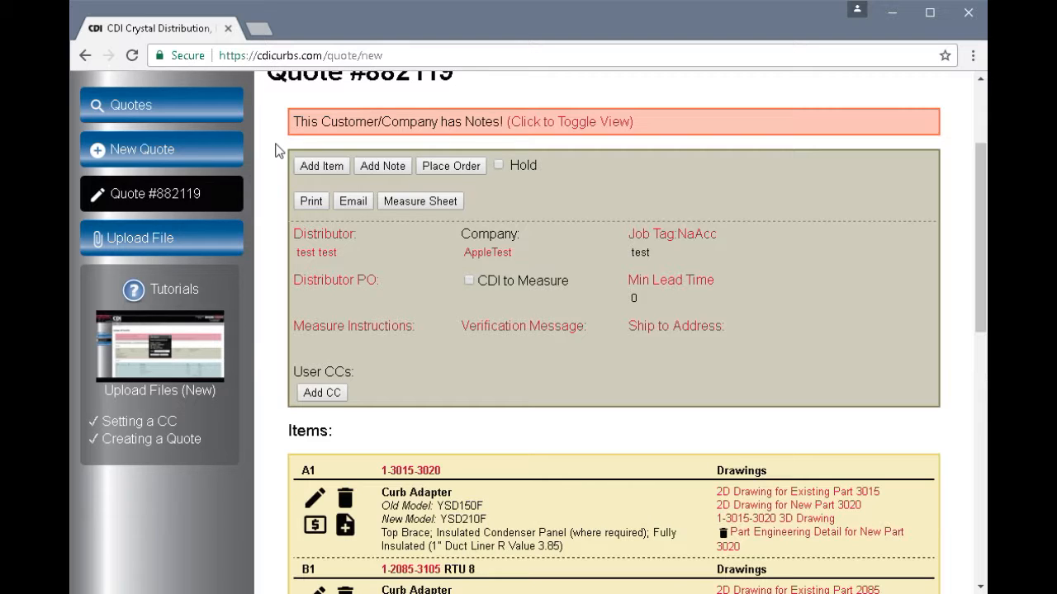
# - Add a new Curb Adapter item to the quote with old model 9999
pyautogui.click(323, 166)
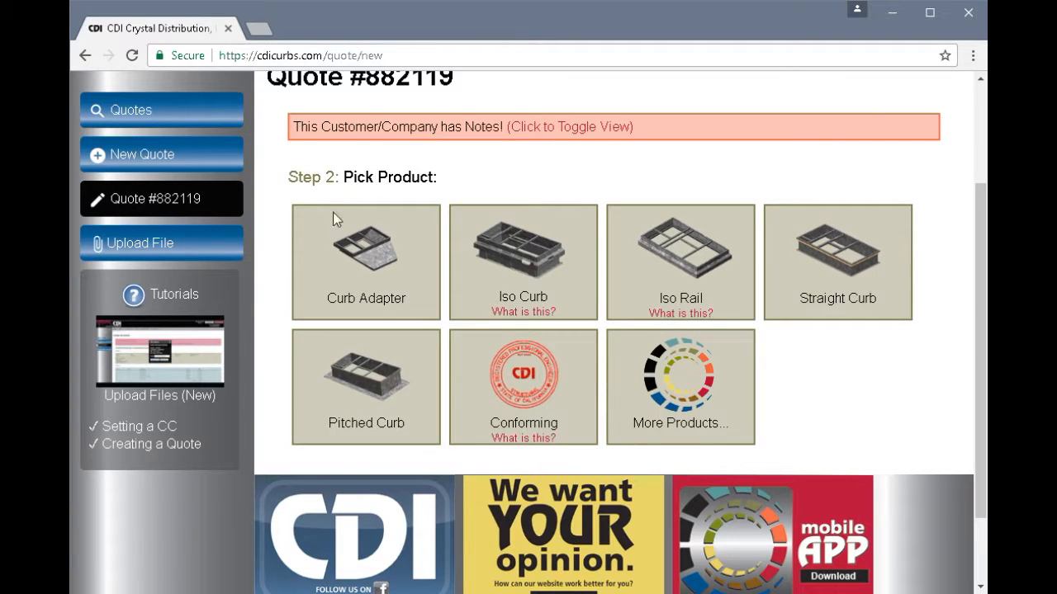
pyautogui.click(363, 263)
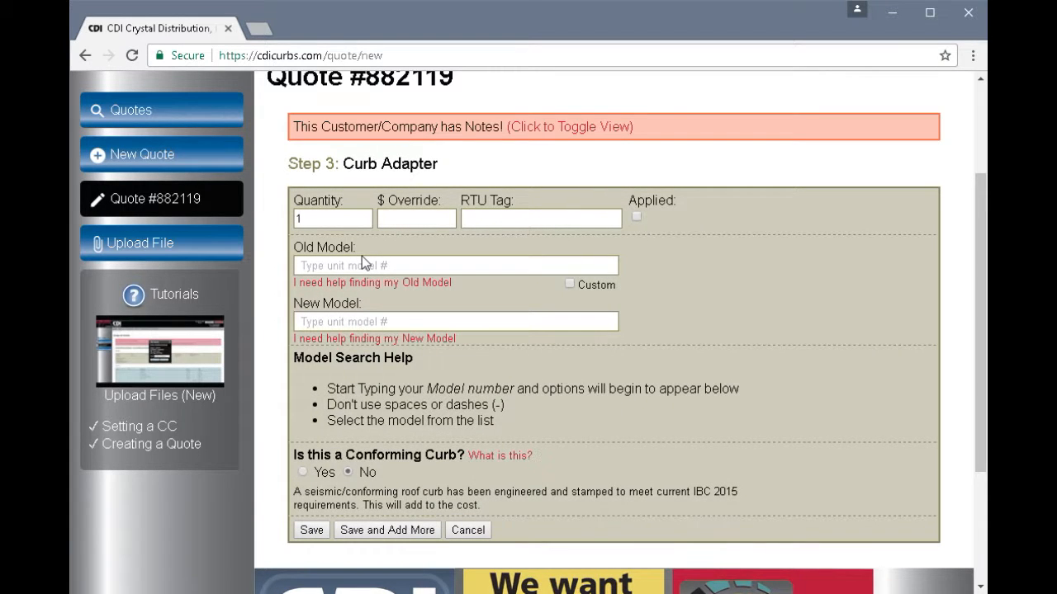
pyautogui.click(364, 266)
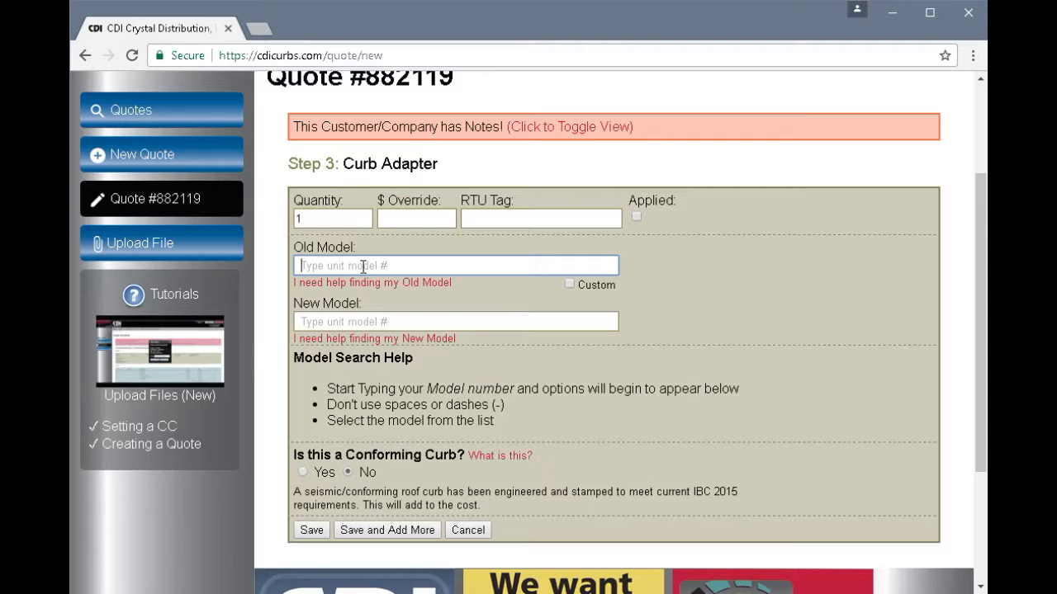
pyautogui.write('ys')
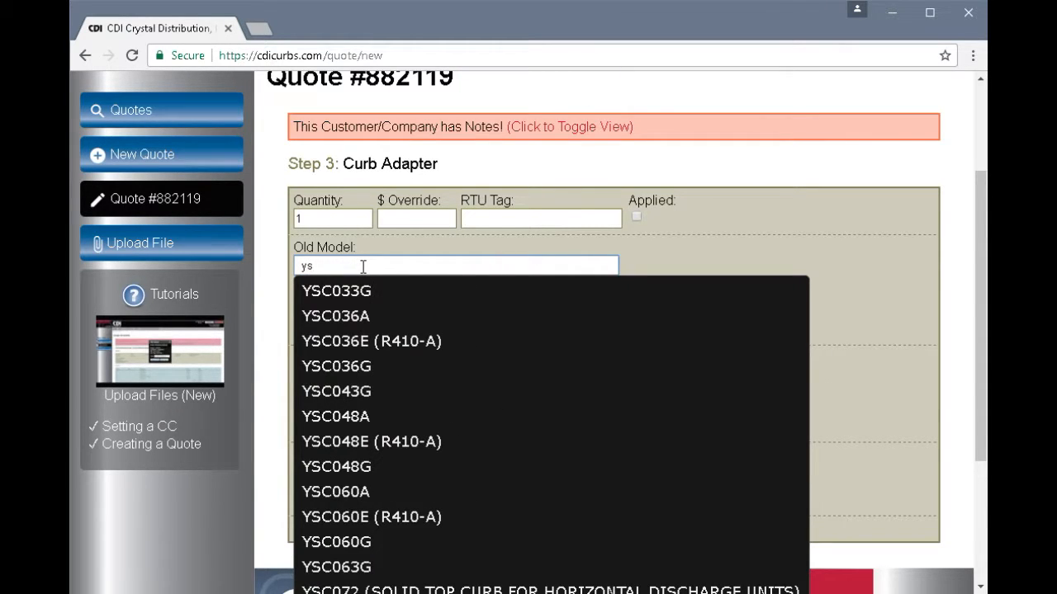
pyautogui.write('s')
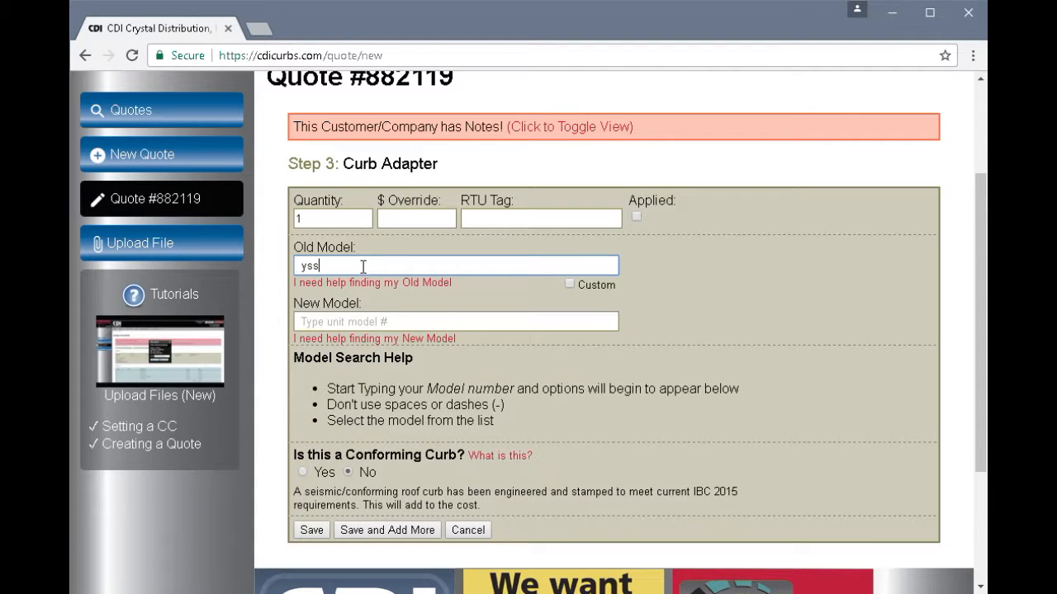
pyautogui.press('BackSpace')
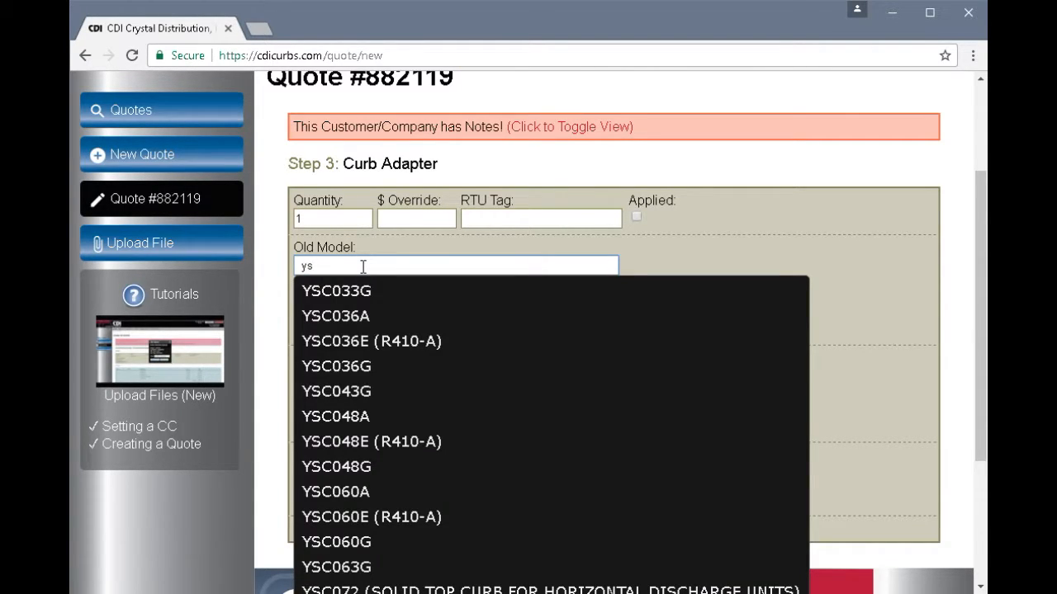
pyautogui.press('BackSpace')
pyautogui.press('BackSpace')
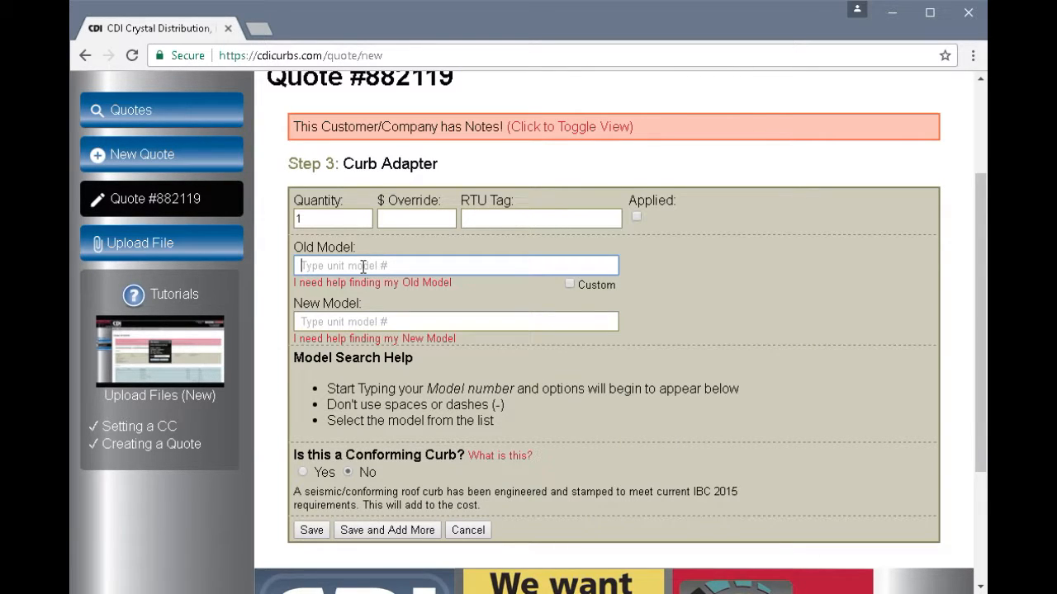
pyautogui.write('9')
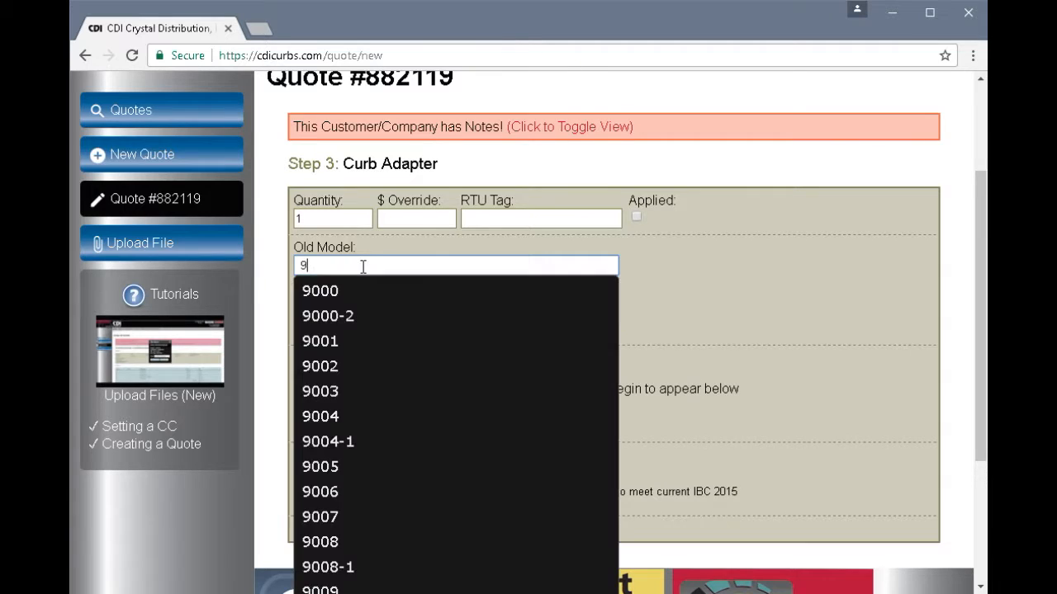
pyautogui.write('999')
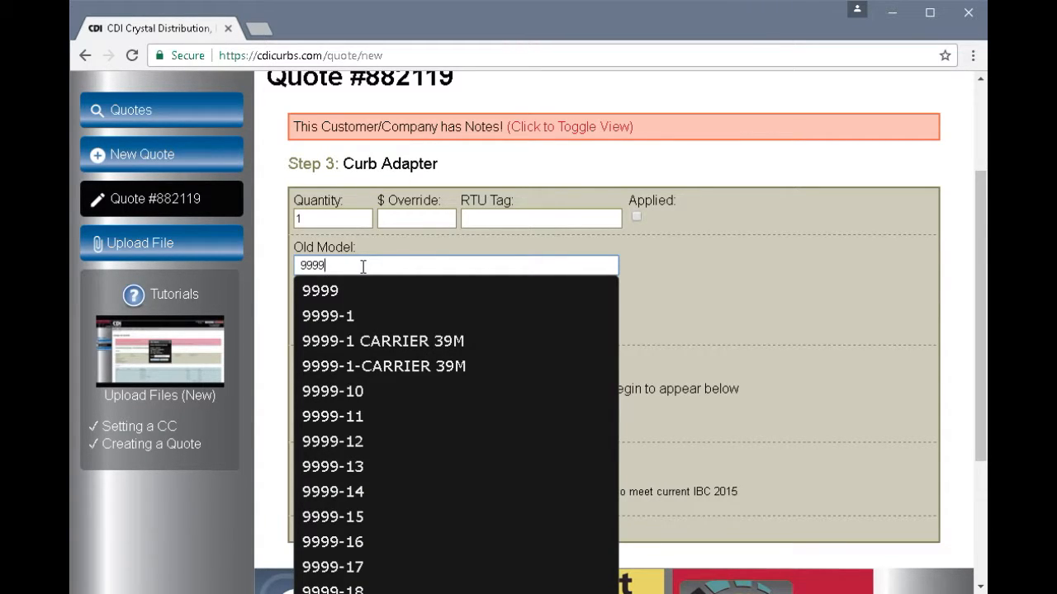
pyautogui.click(332, 296)
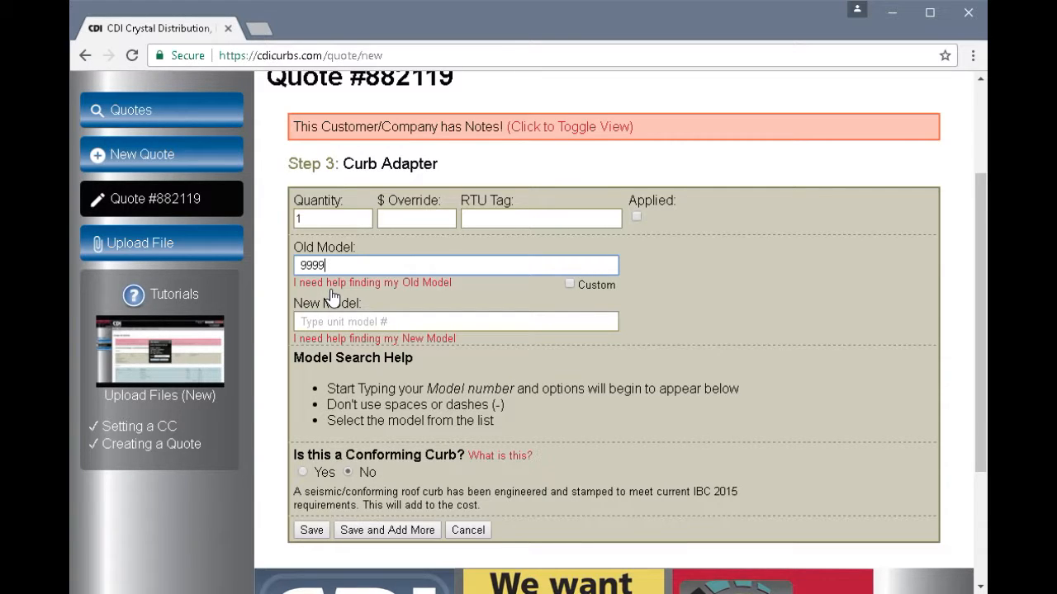
# - Choose RKKB120 as the new unit model for the curb adapter
pyautogui.click(378, 320)
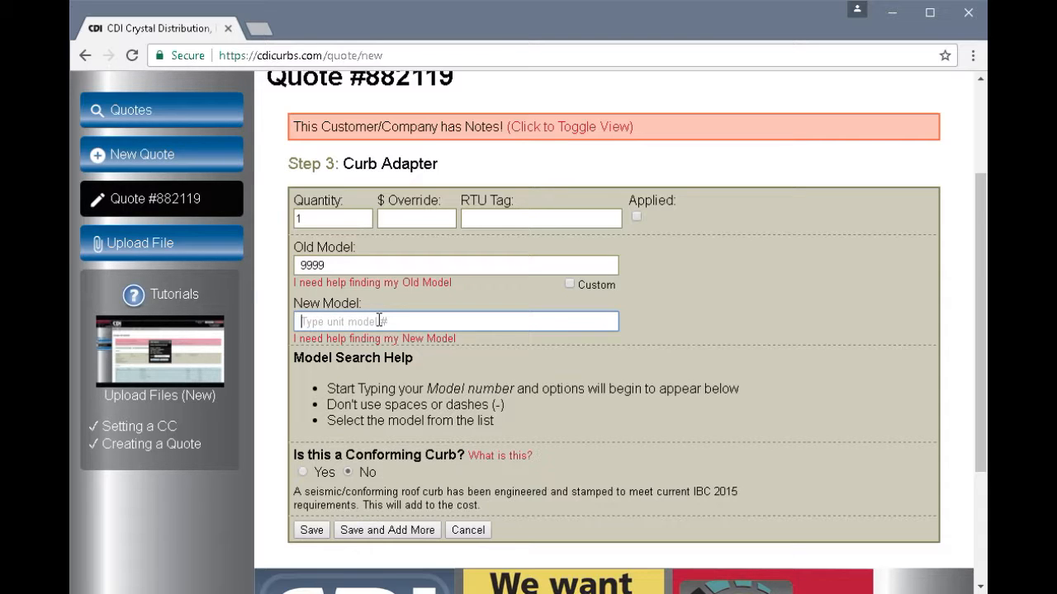
pyautogui.write('rkk')
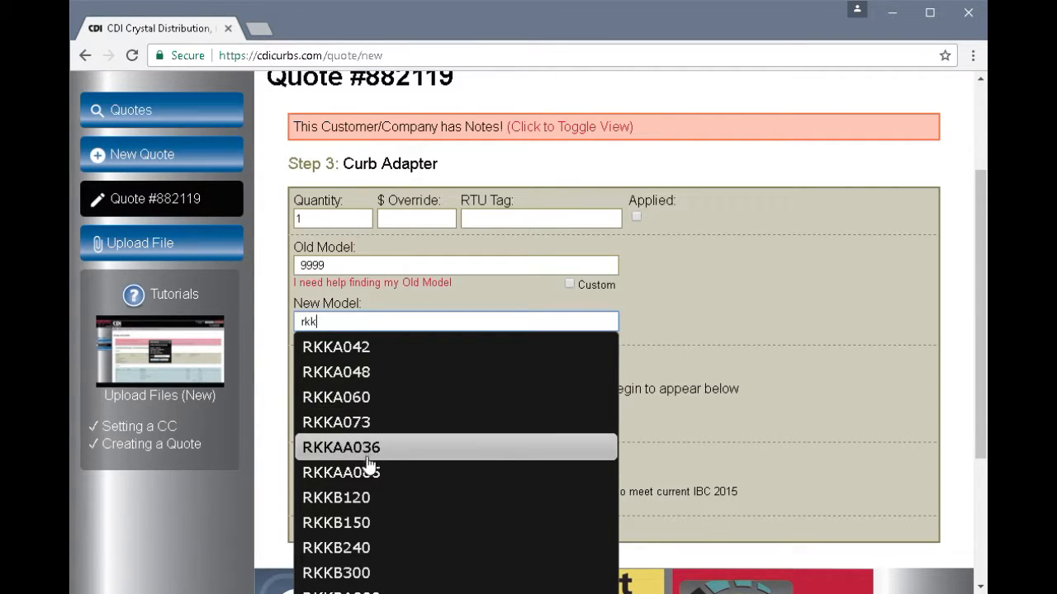
pyautogui.click(357, 500)
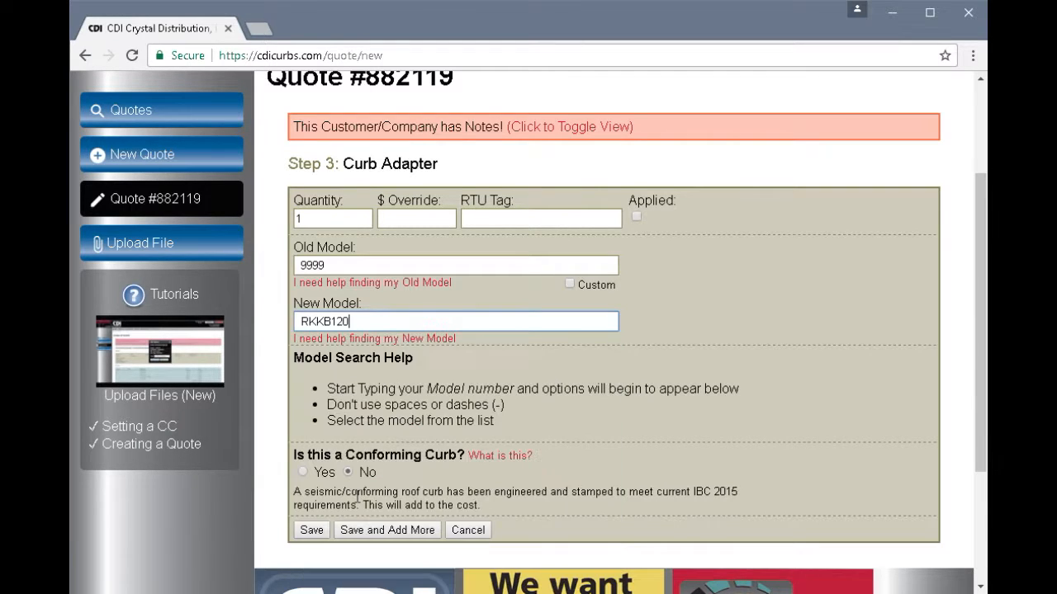
pyautogui.click(312, 530)
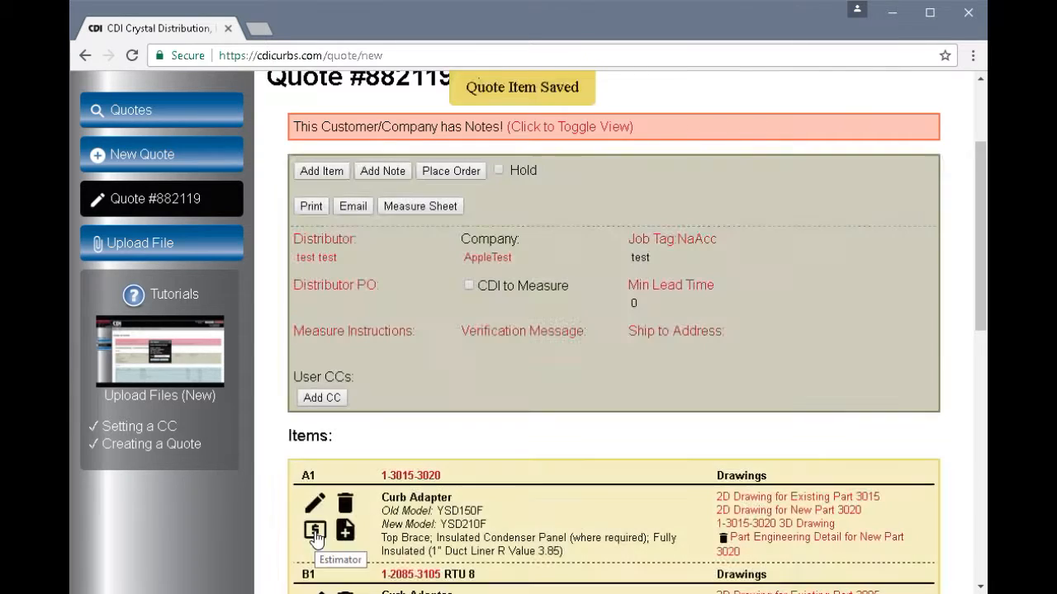
pyautogui.moveTo(980, 248); pyautogui.dragTo(976, 349)
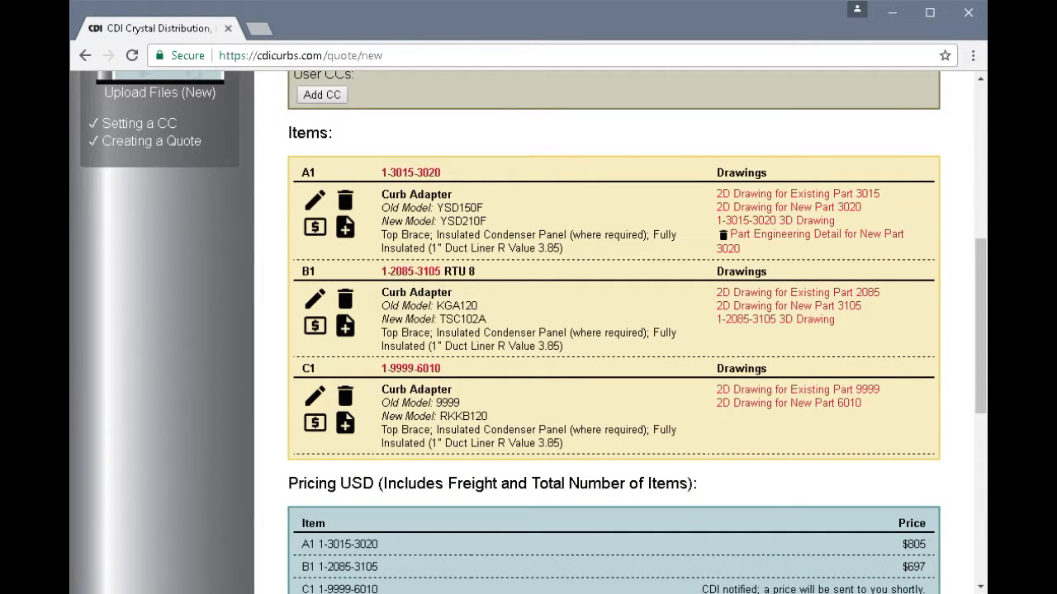
pyautogui.click(692, 593)
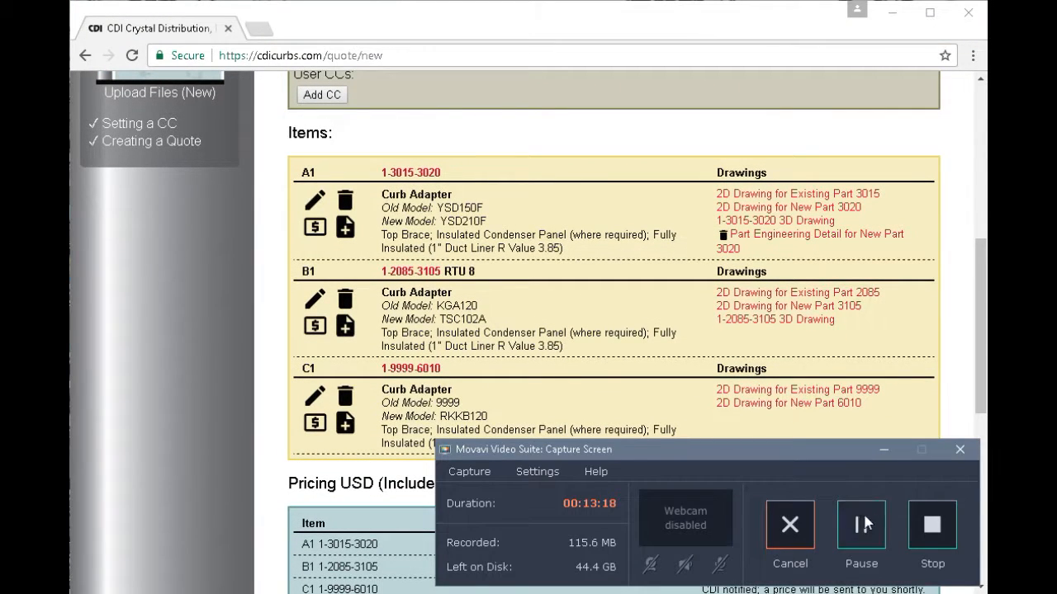
pyautogui.click(862, 528)
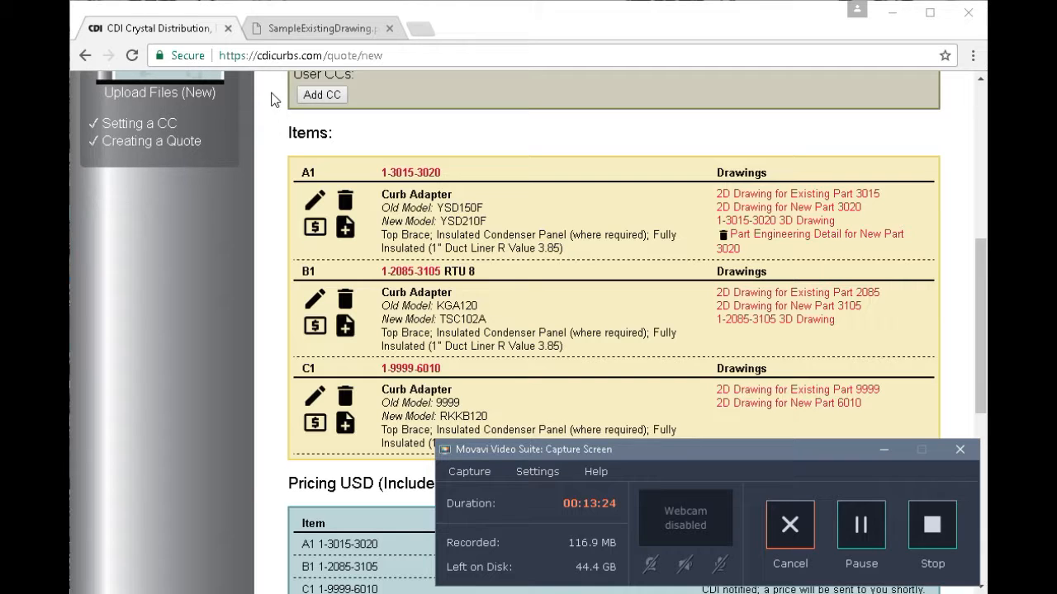
pyautogui.click(312, 30)
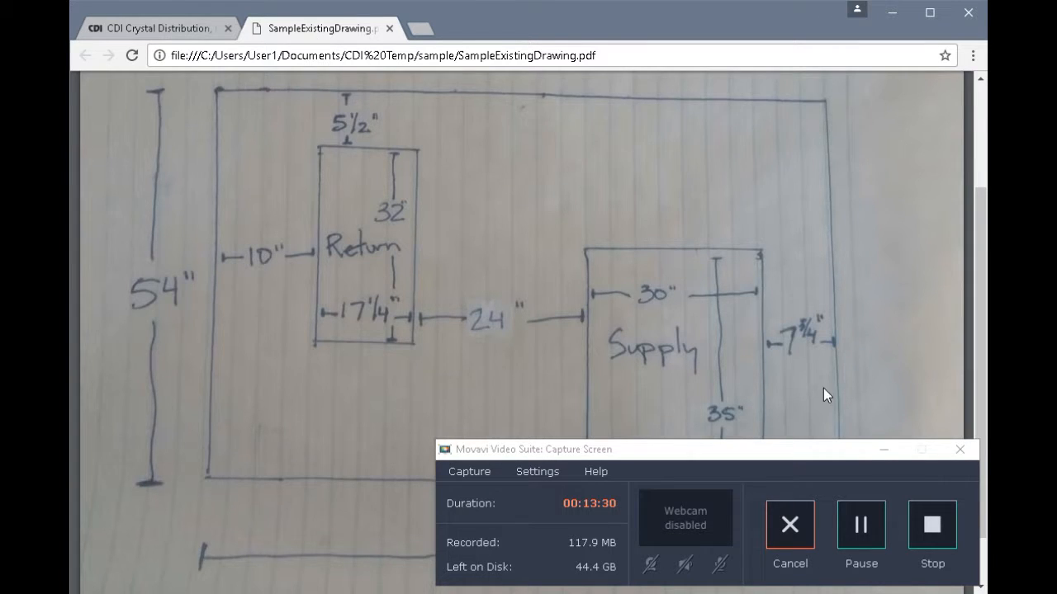
pyautogui.click(883, 450)
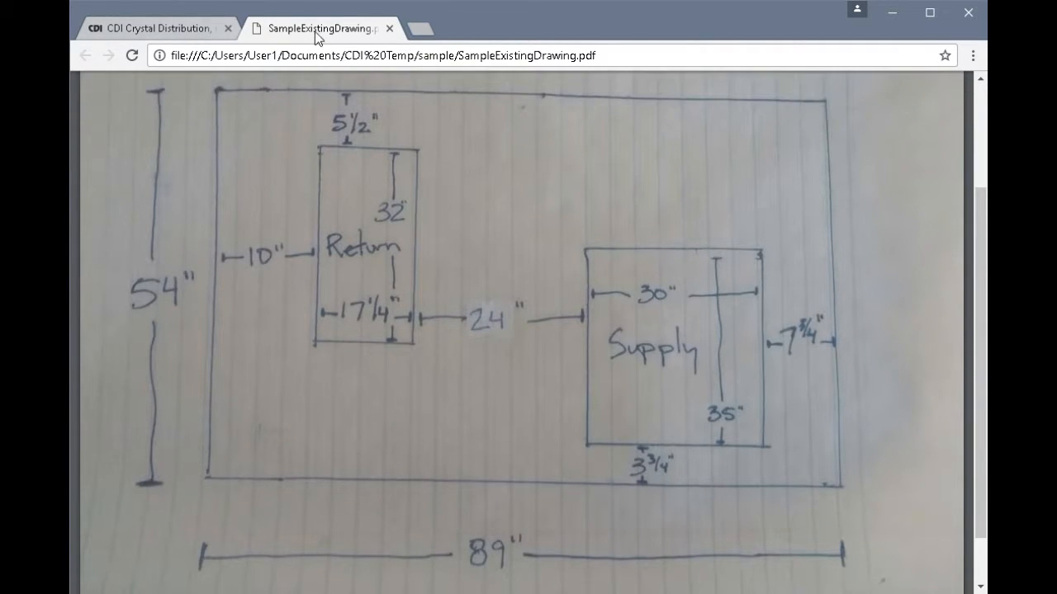
pyautogui.click(172, 32)
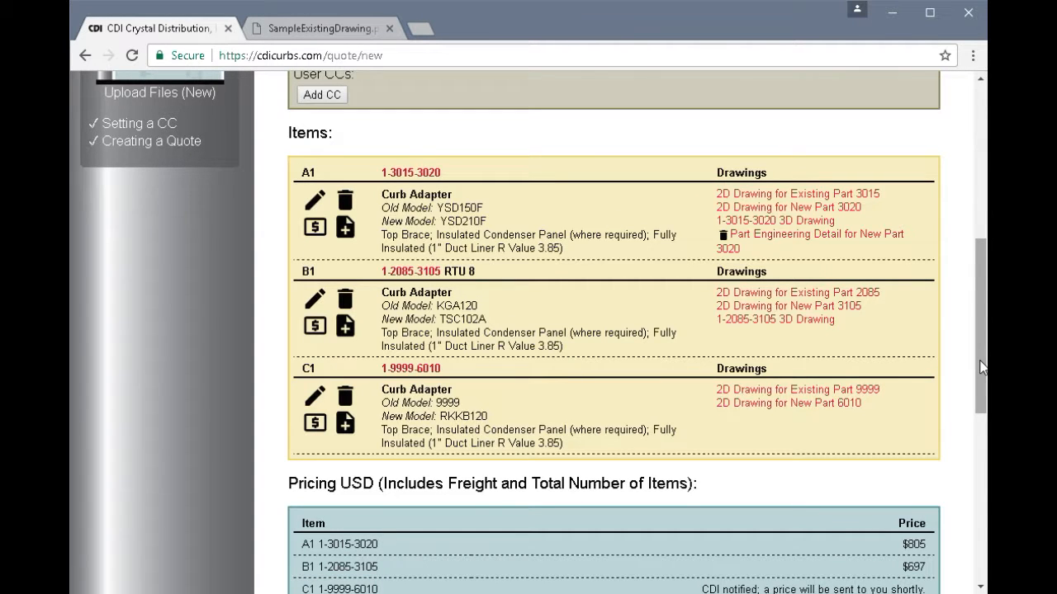
# - Select SampleExistingDrawing.pdf from the CDI Temp sample folder for upload to quote 882119
pyautogui.moveTo(982, 367); pyautogui.dragTo(982, 266)
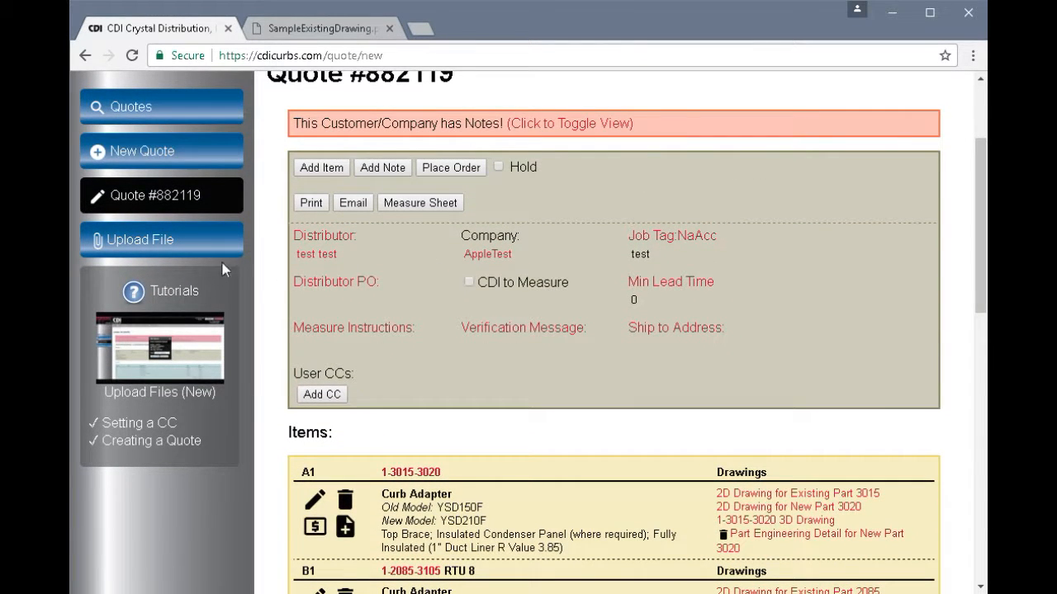
pyautogui.click(142, 241)
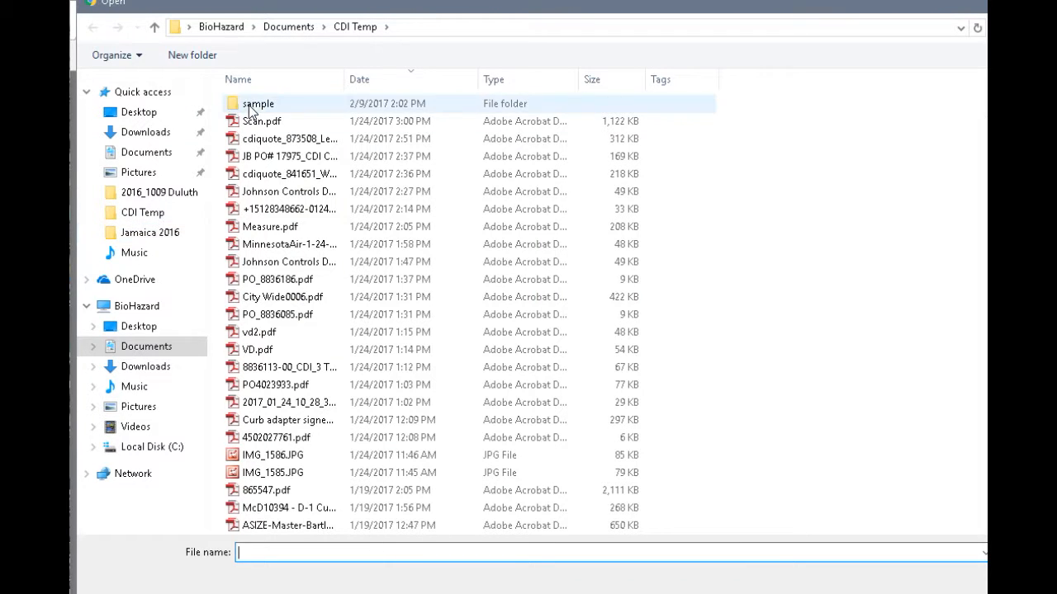
pyautogui.click(254, 106)
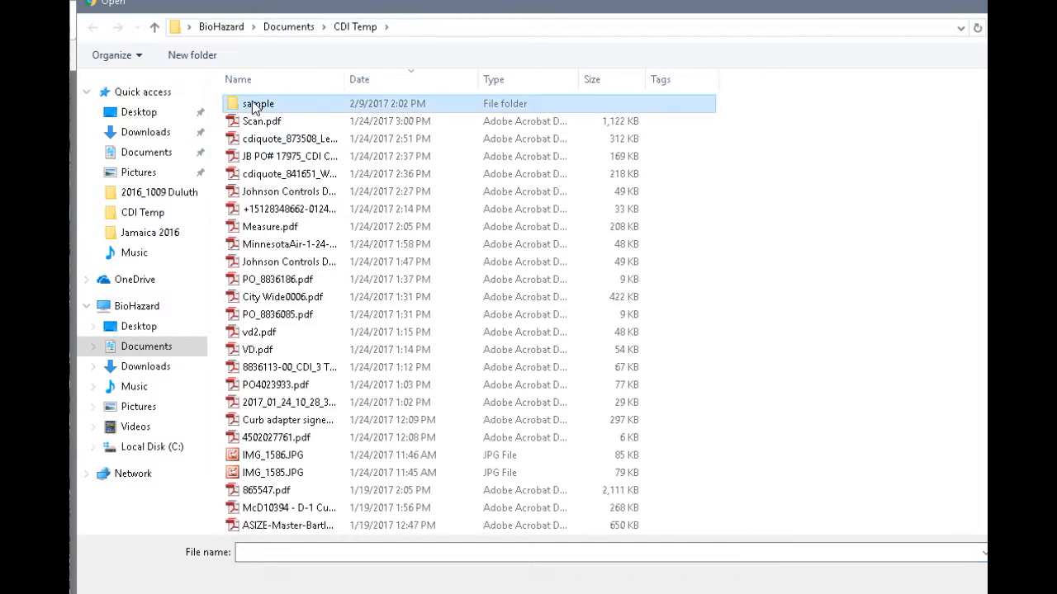
pyautogui.doubleClick(253, 105)
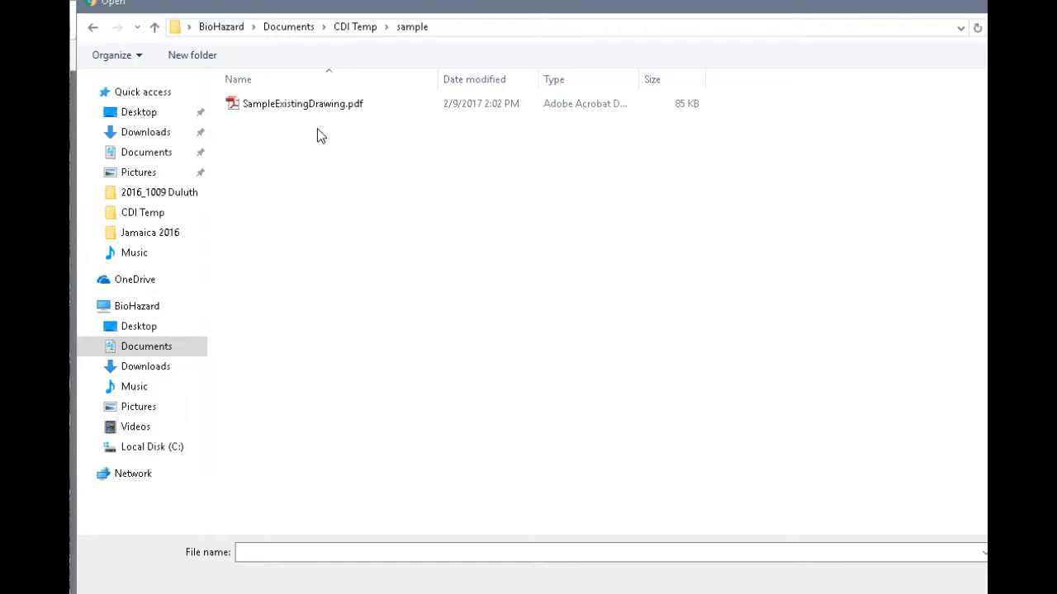
pyautogui.click(300, 112)
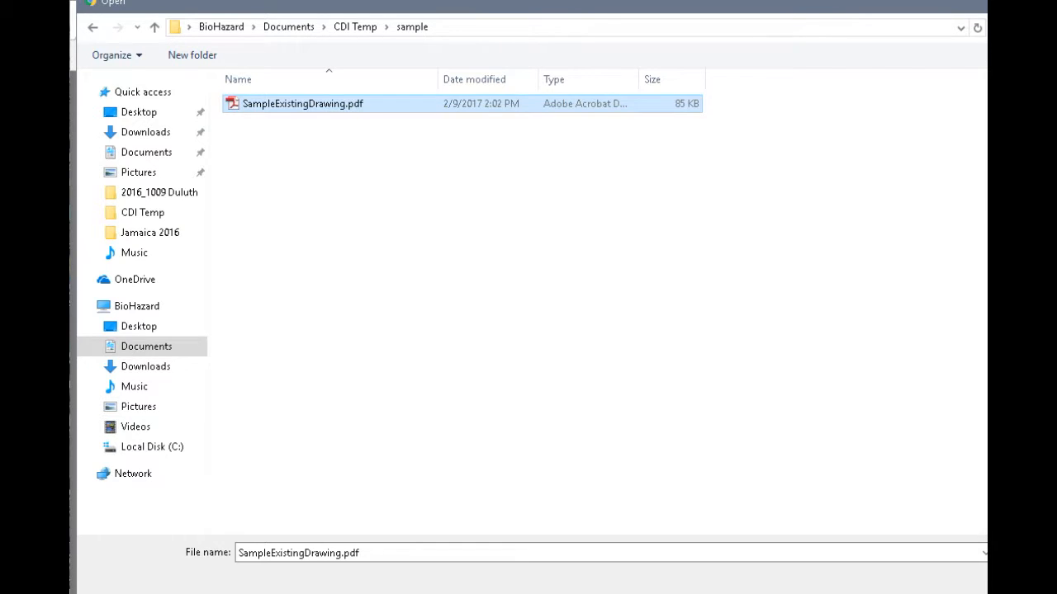
pyautogui.click(1024, 580)
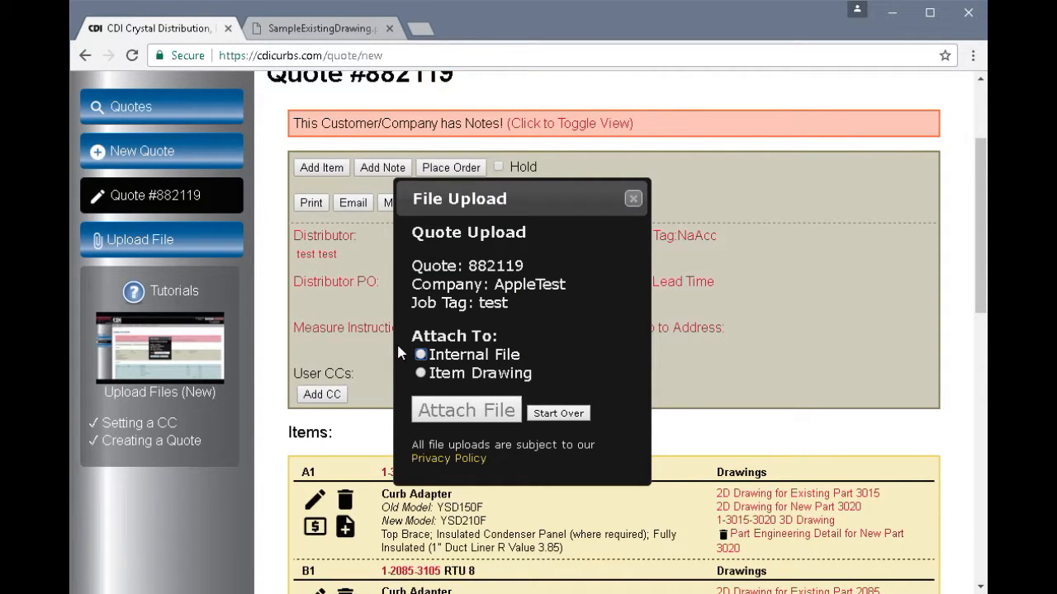
# - Attach SampleExistingDrawing.pdf as an Internal File and verify it under Internal Files
pyautogui.click(420, 354)
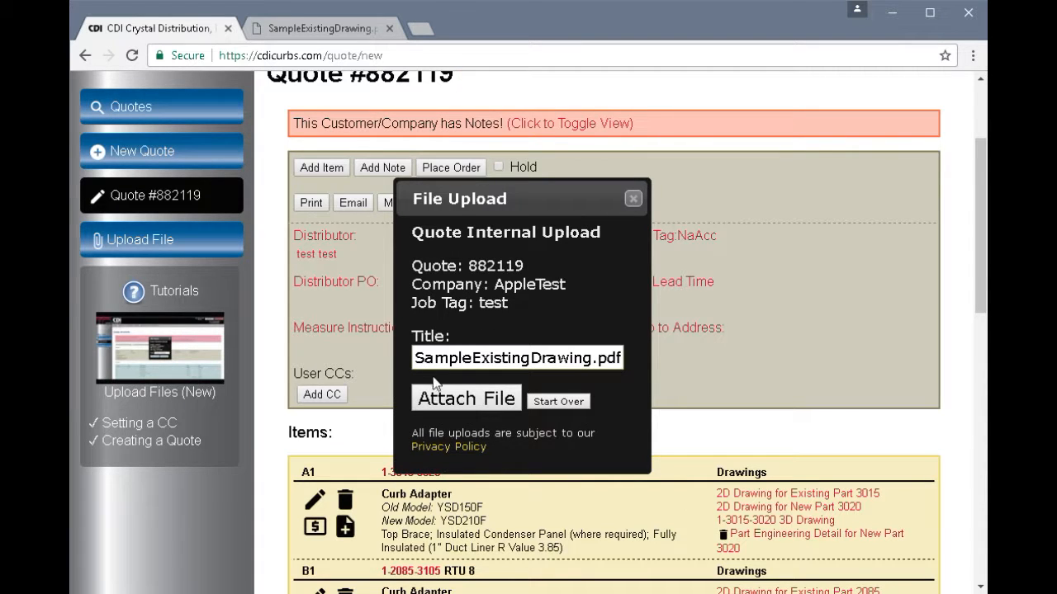
pyautogui.click(456, 400)
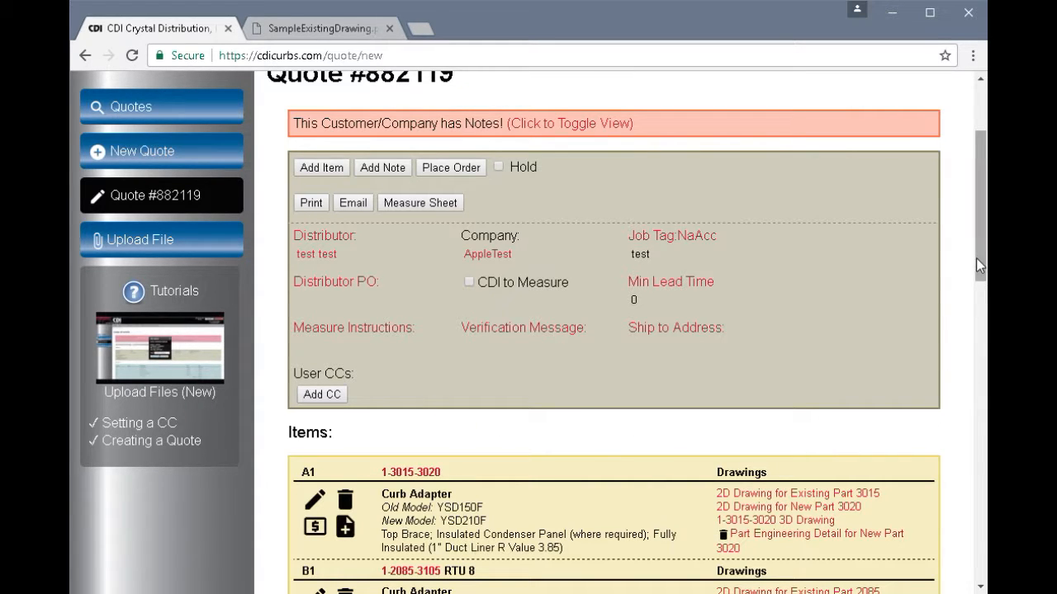
pyautogui.moveTo(977, 260); pyautogui.dragTo(982, 448)
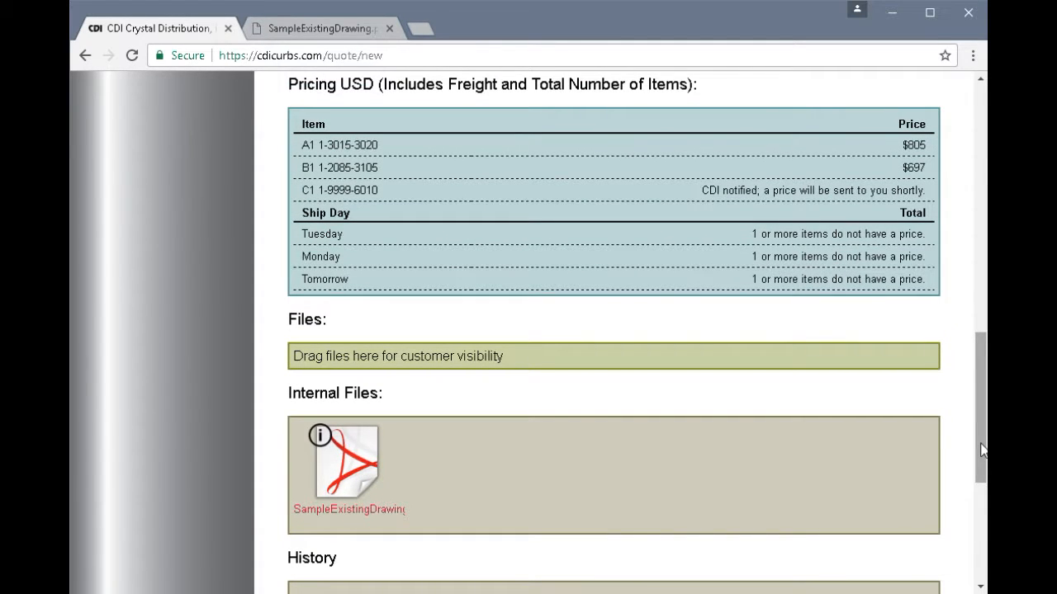
pyautogui.moveTo(982, 450); pyautogui.dragTo(977, 220)
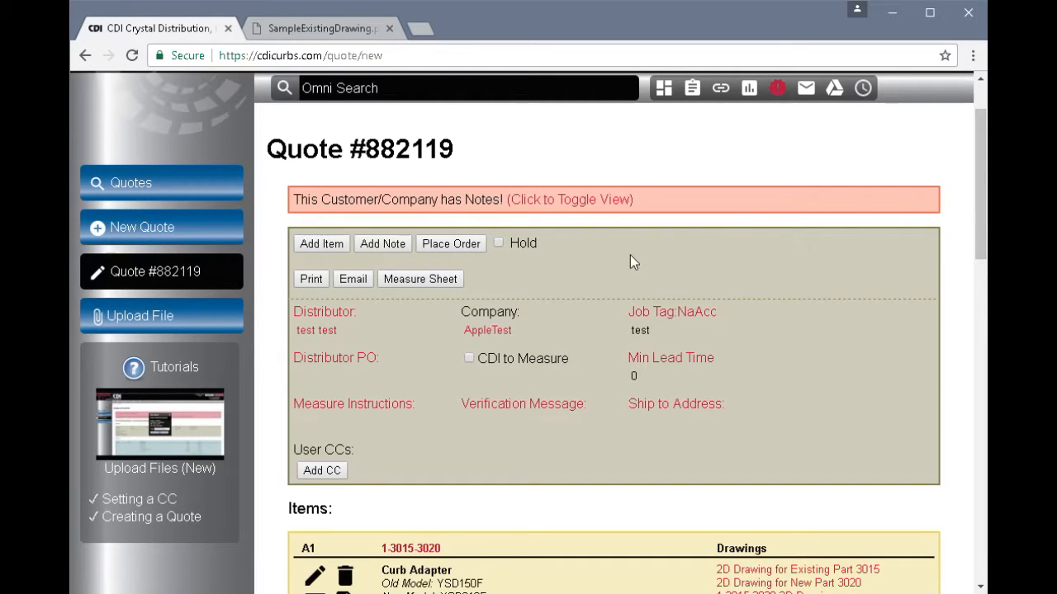
# - Add and save the note 'Custom existing drawing for item C1' on quote #882119
pyautogui.click(382, 245)
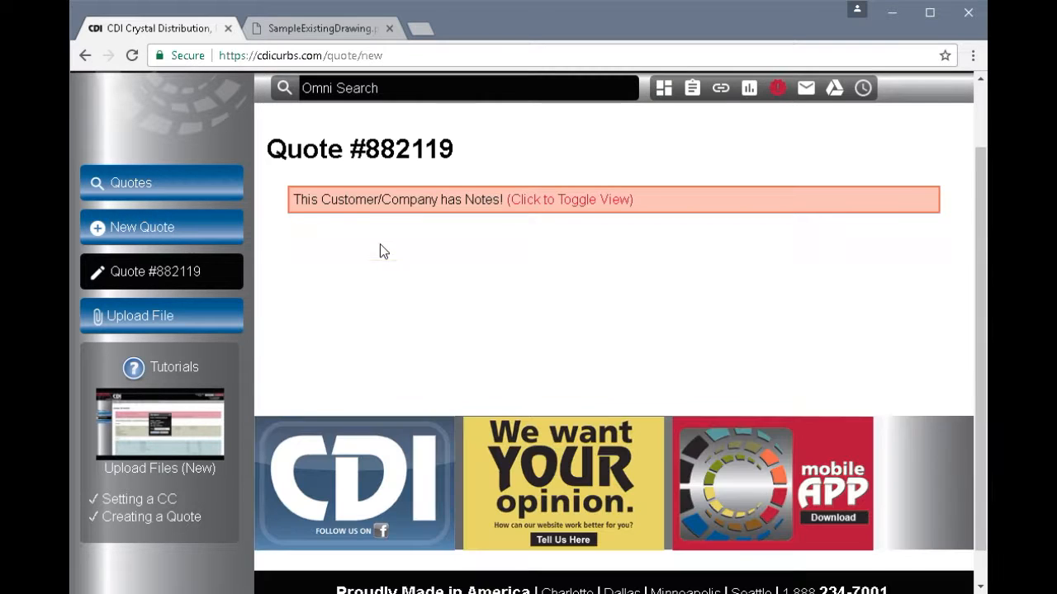
pyautogui.click(381, 286)
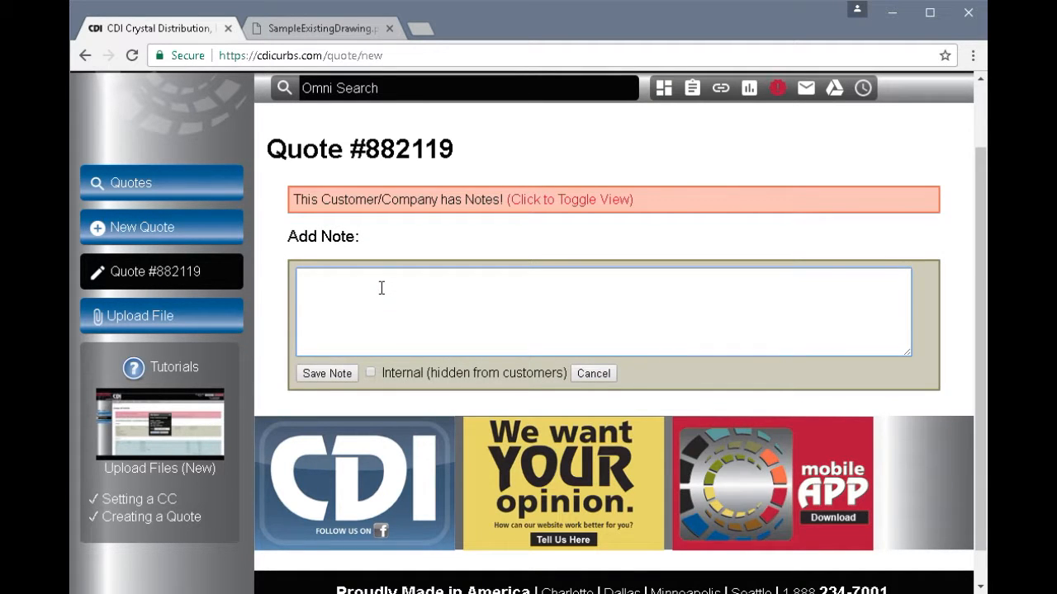
pyautogui.write('Custom existing drawing for item C1')
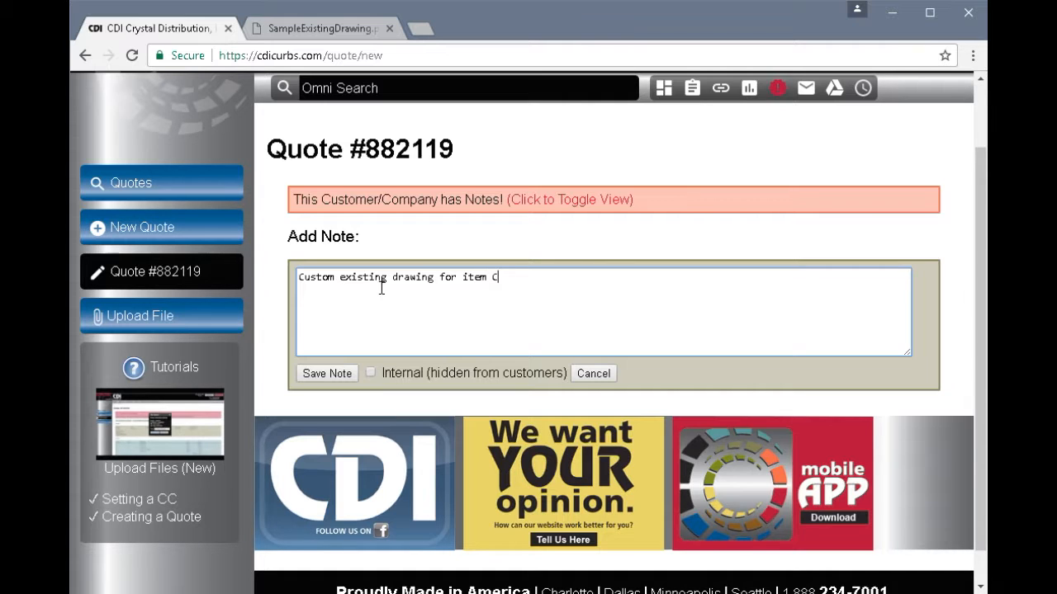
pyautogui.click(329, 376)
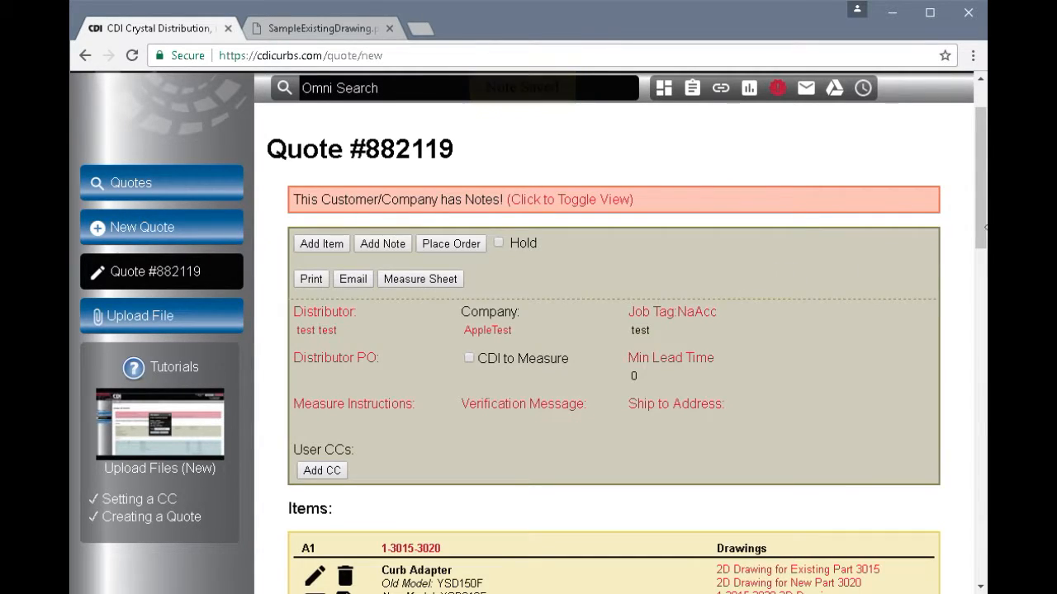
pyautogui.moveTo(980, 233); pyautogui.dragTo(983, 454)
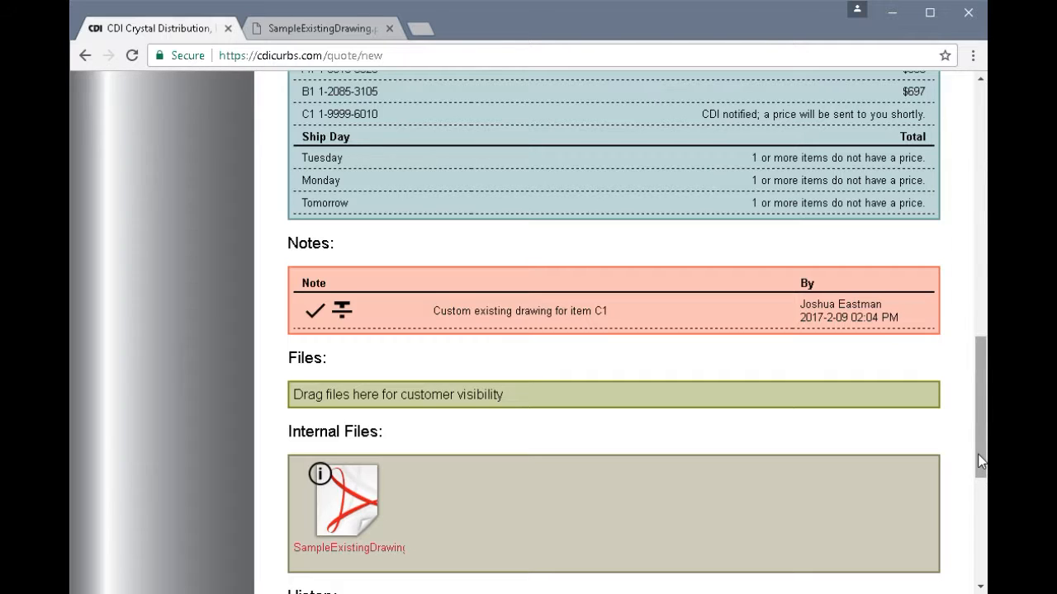
pyautogui.moveTo(981, 461); pyautogui.dragTo(982, 270)
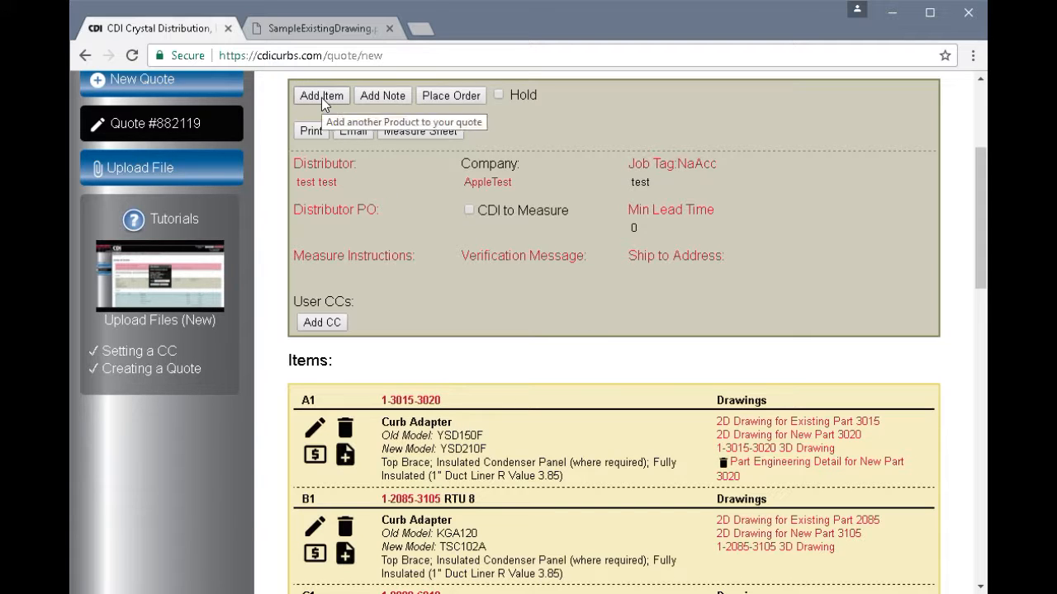
pyautogui.hotkey('alt', 'Tab')
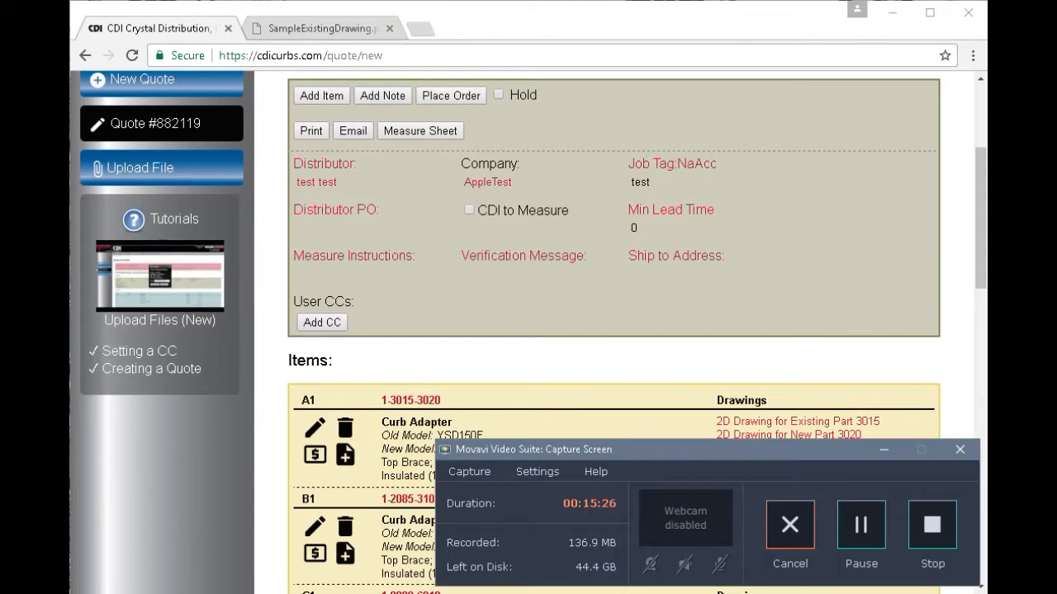